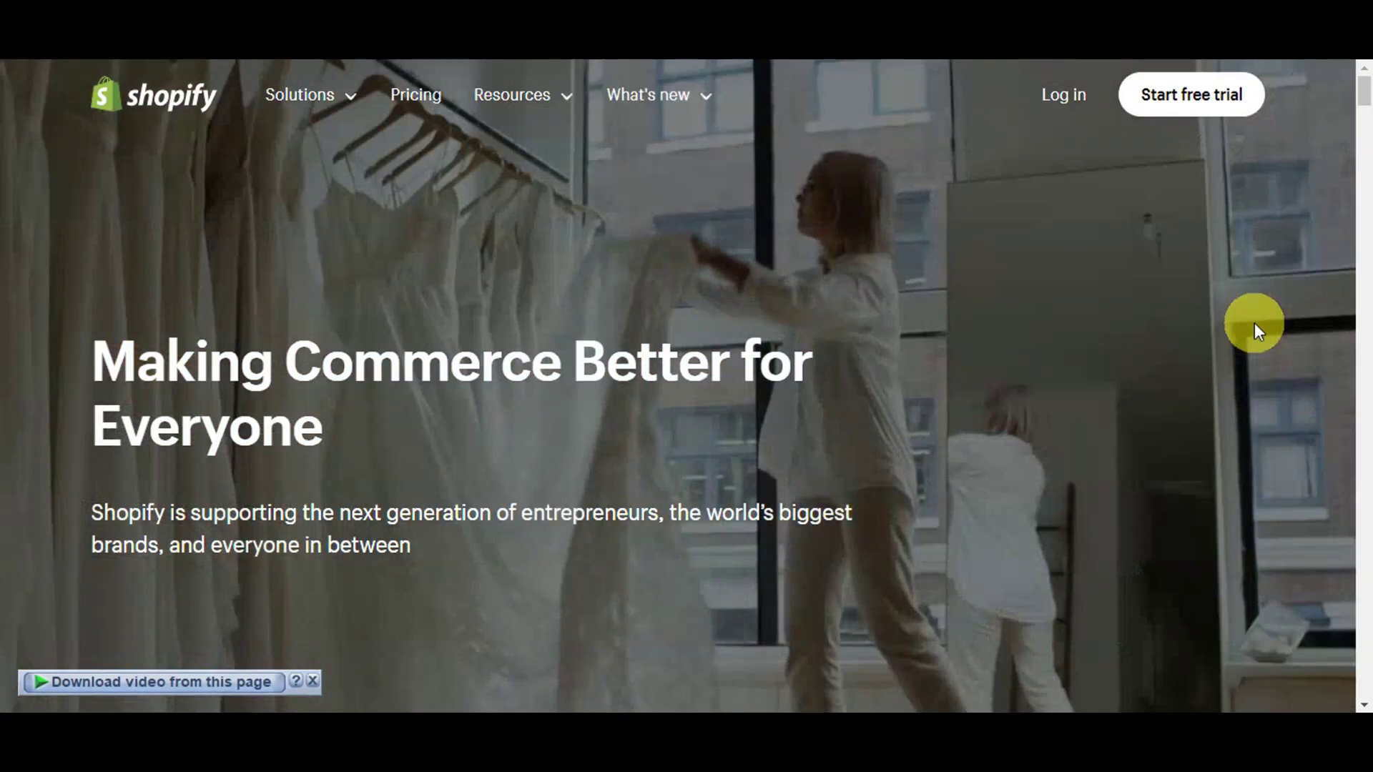
Review the Shopify homepage's introduction, free trial offer, merchant statistics and commerce community categories.
scroll(1254, 324, down, 3)
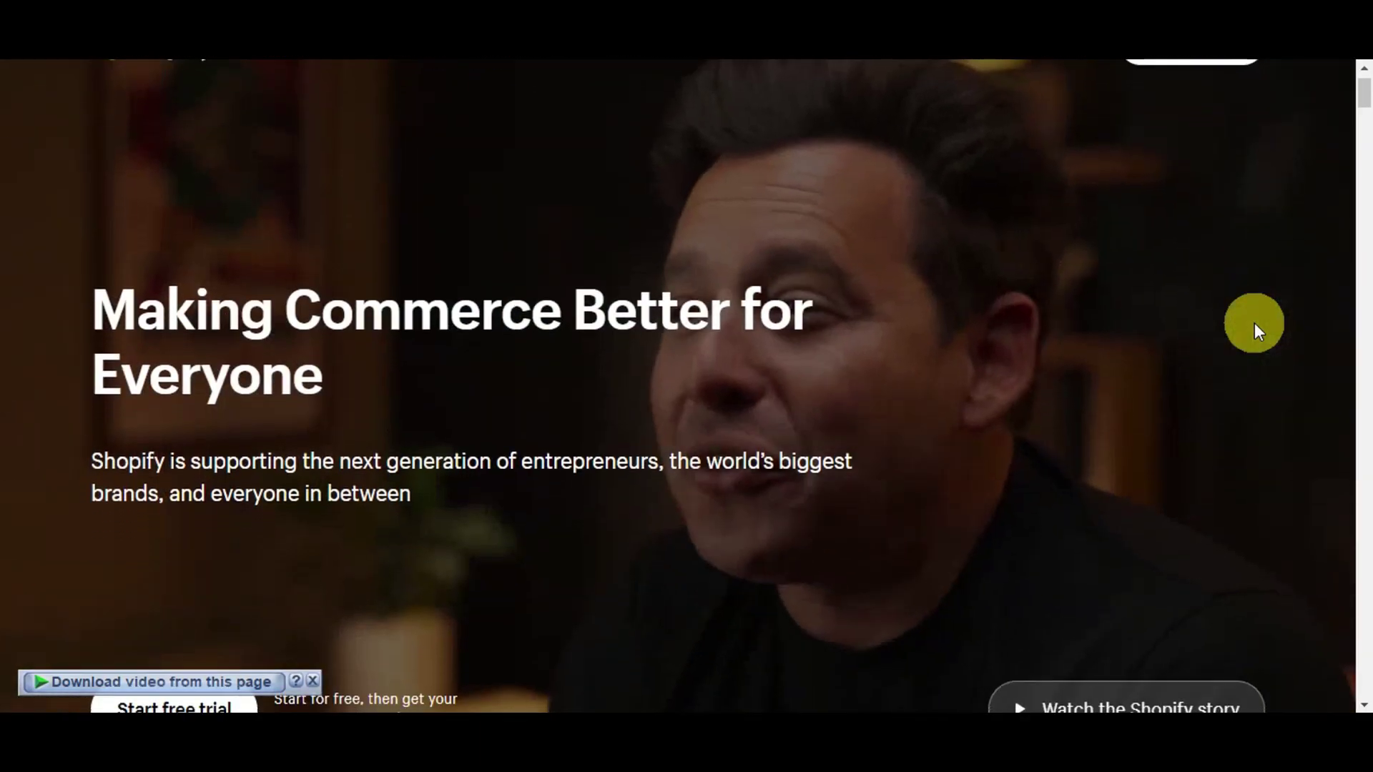
scroll(1254, 323, down, 3)
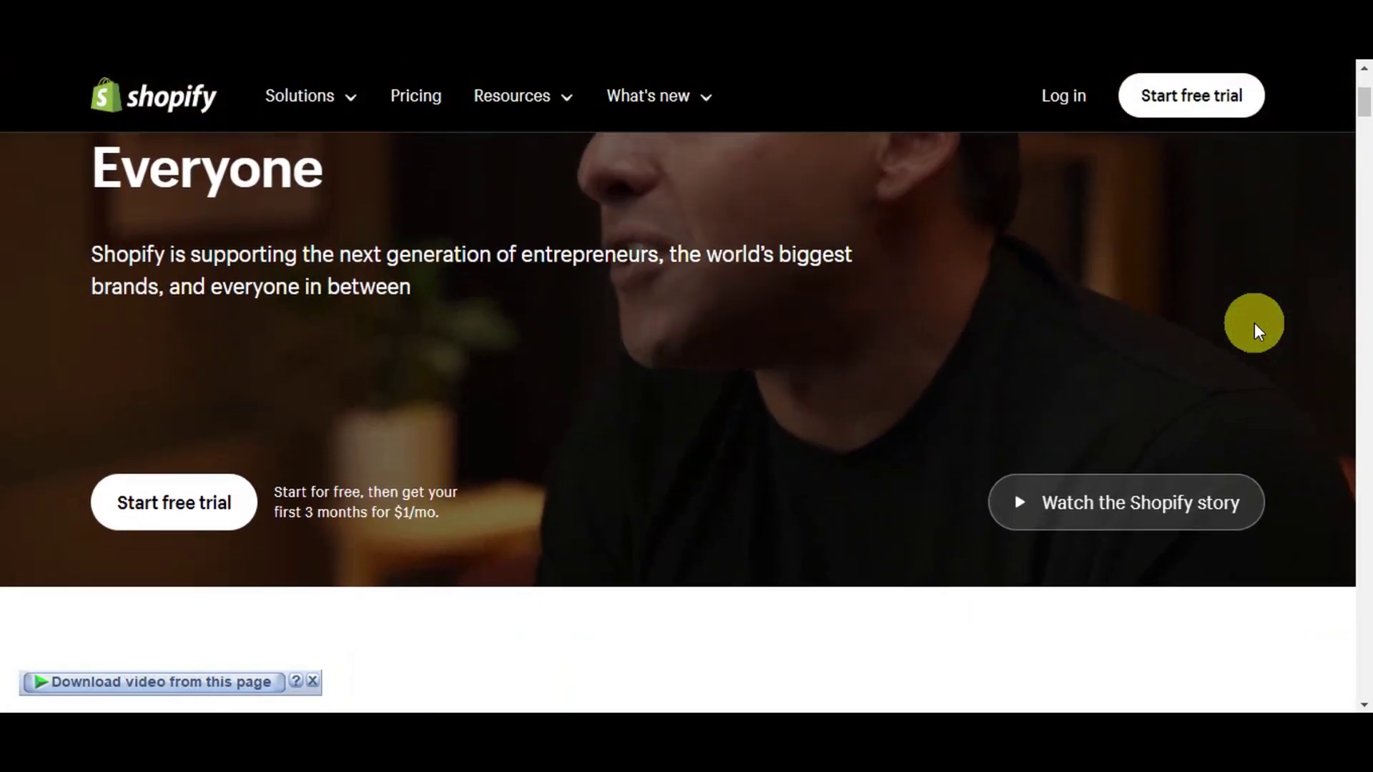
scroll(1254, 323, down, 2)
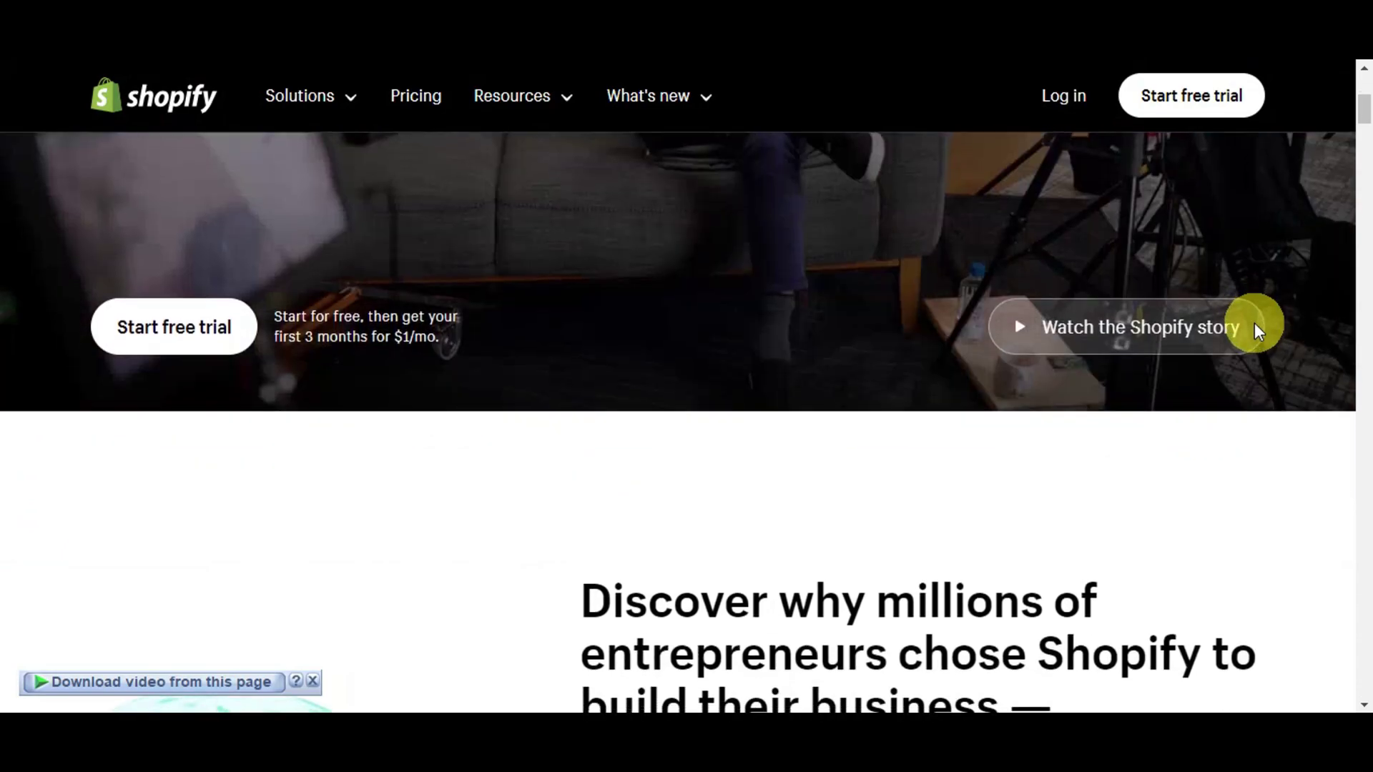
scroll(1255, 324, down, 3)
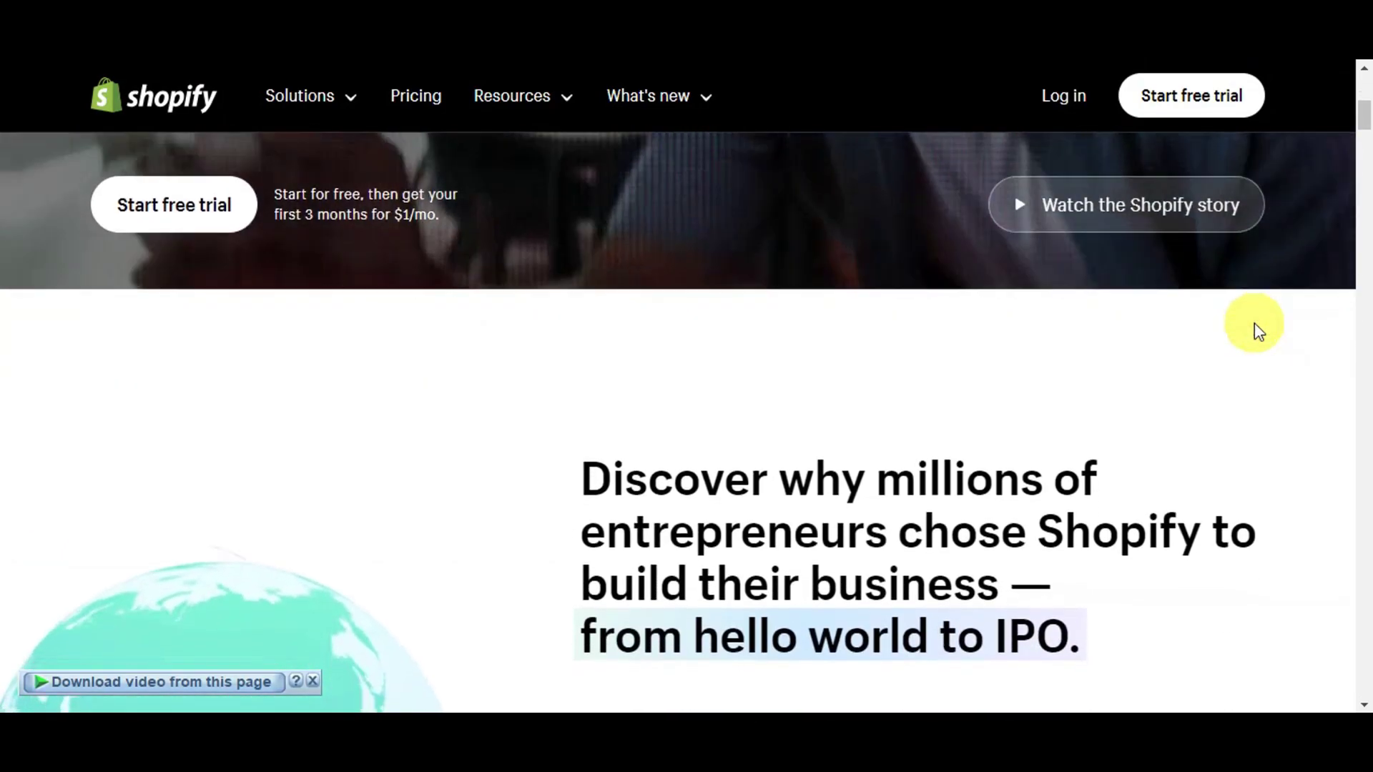
scroll(1255, 324, down, 1)
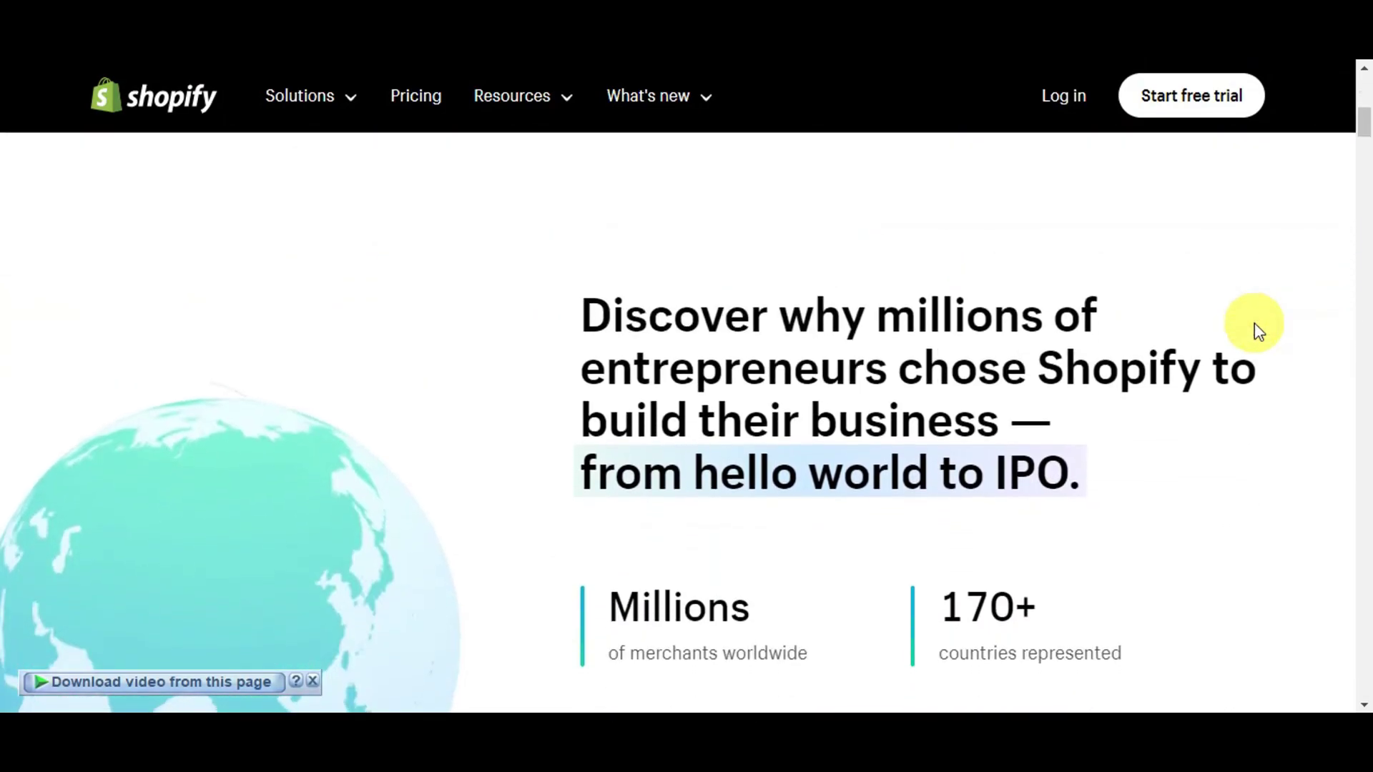
scroll(1254, 323, down, 2)
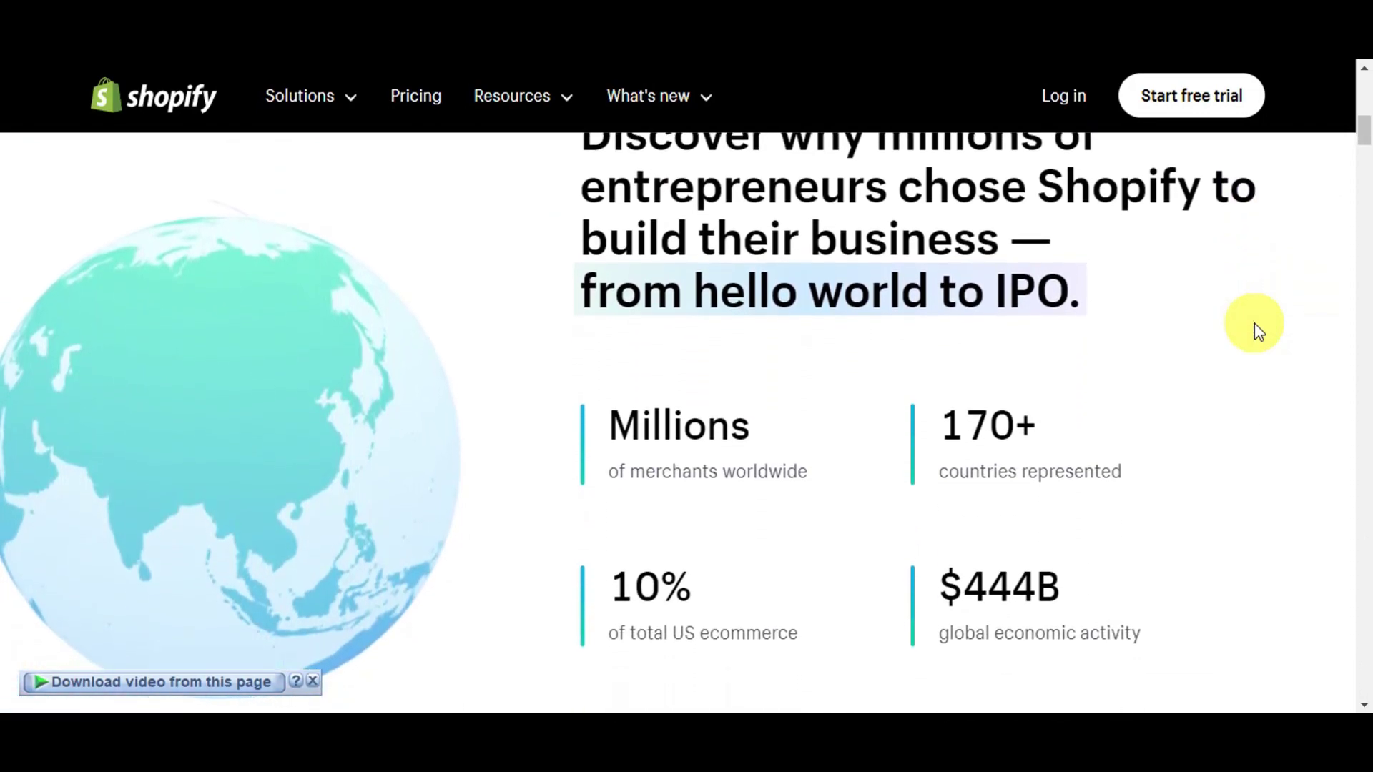
scroll(1255, 324, down, 1)
scroll(1255, 323, down, 1)
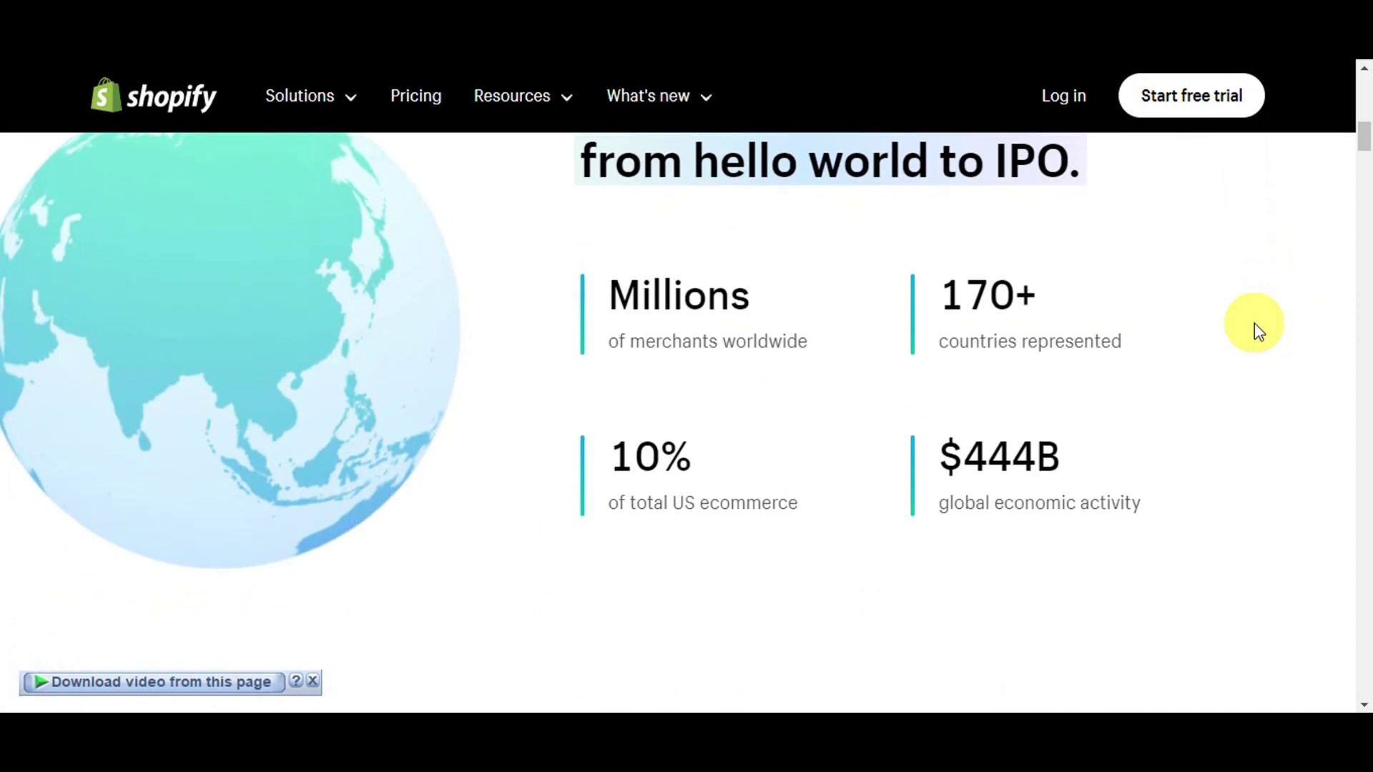
scroll(1254, 324, down, 2)
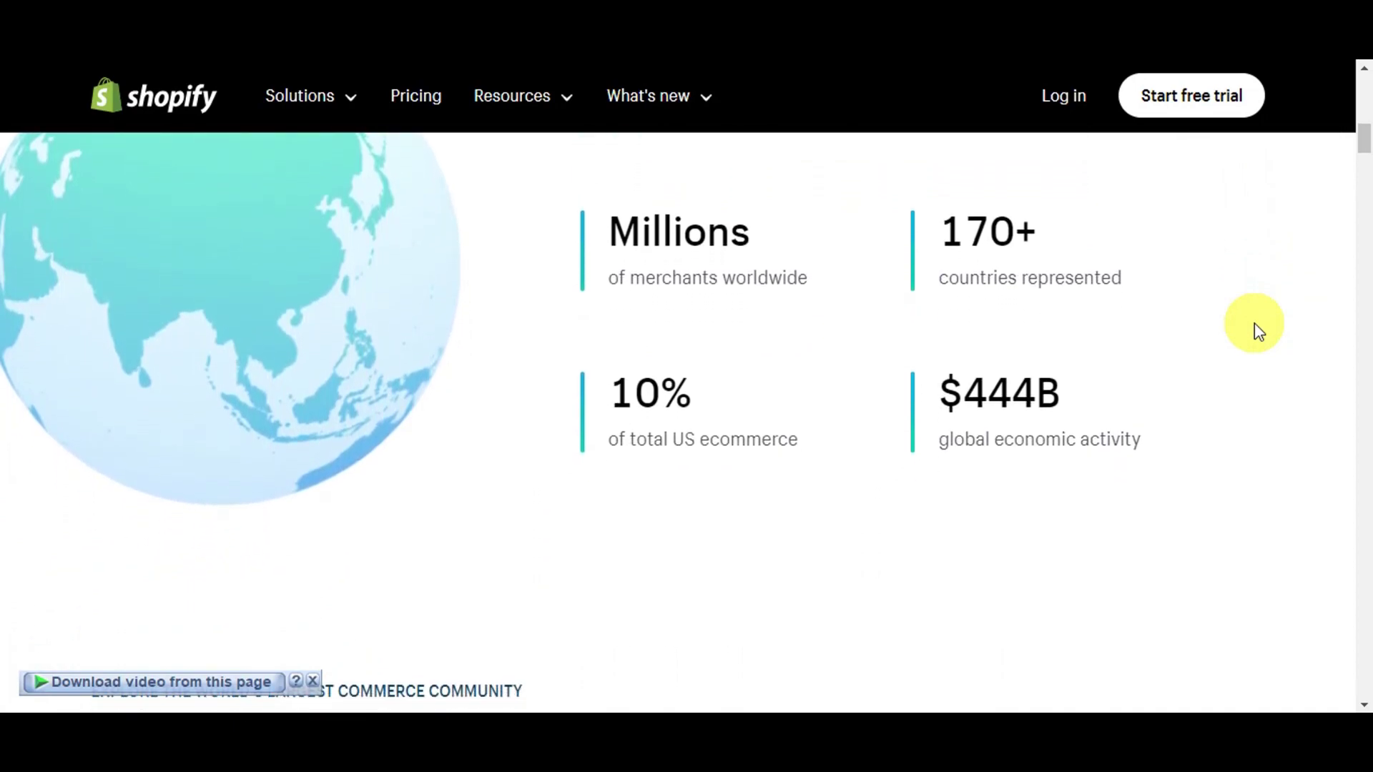
scroll(1254, 323, down, 1)
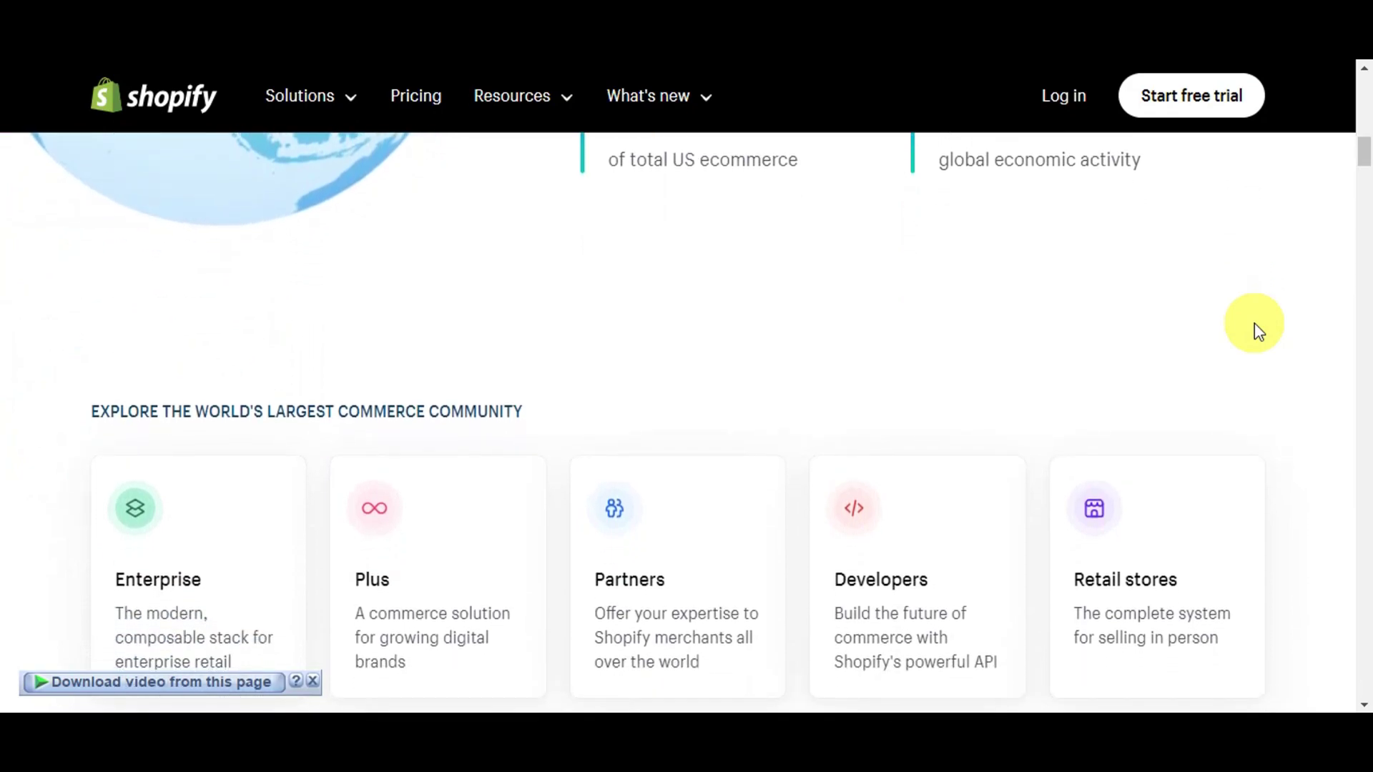
scroll(1254, 323, down, 1)
scroll(1254, 324, down, 1)
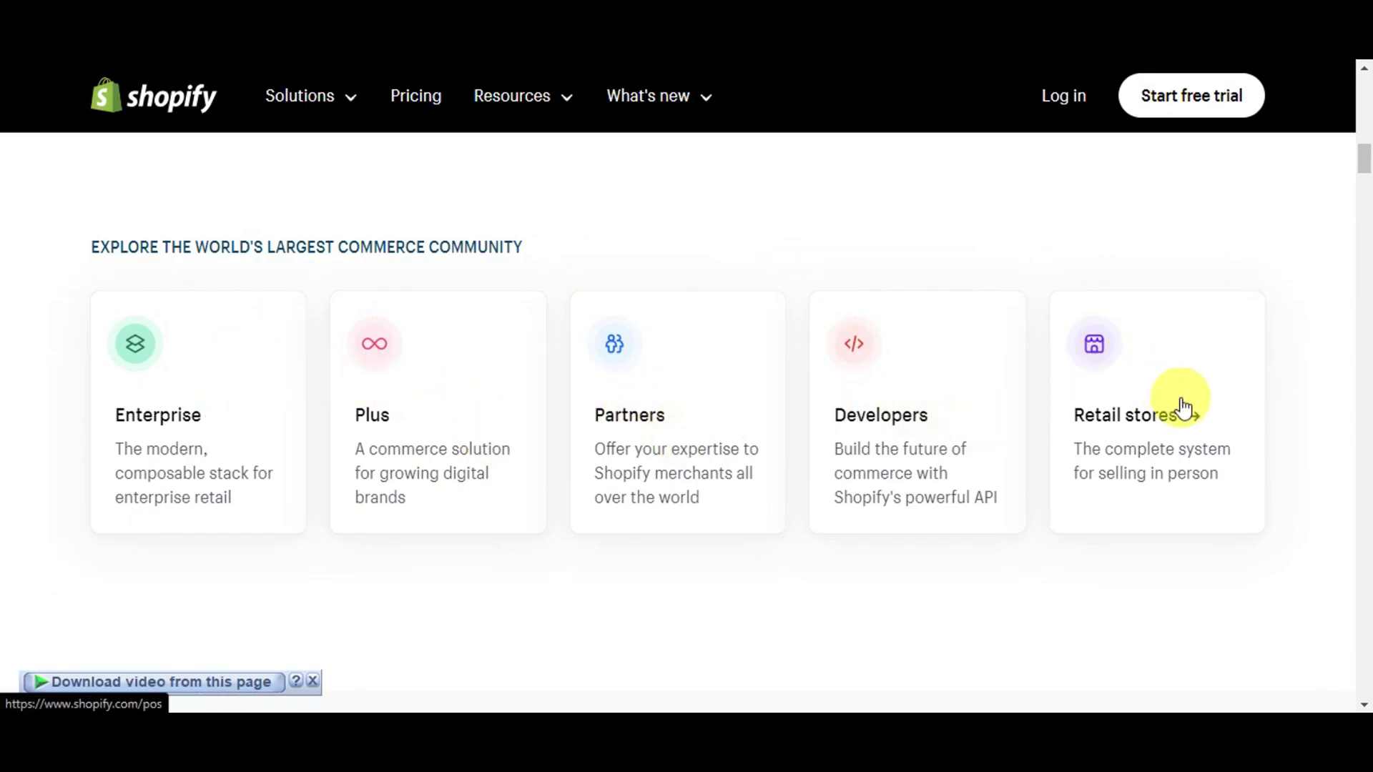
Examine the Shopify homepage sections on building an online store, sales channels and checkout.
scroll(1183, 407, down, 8)
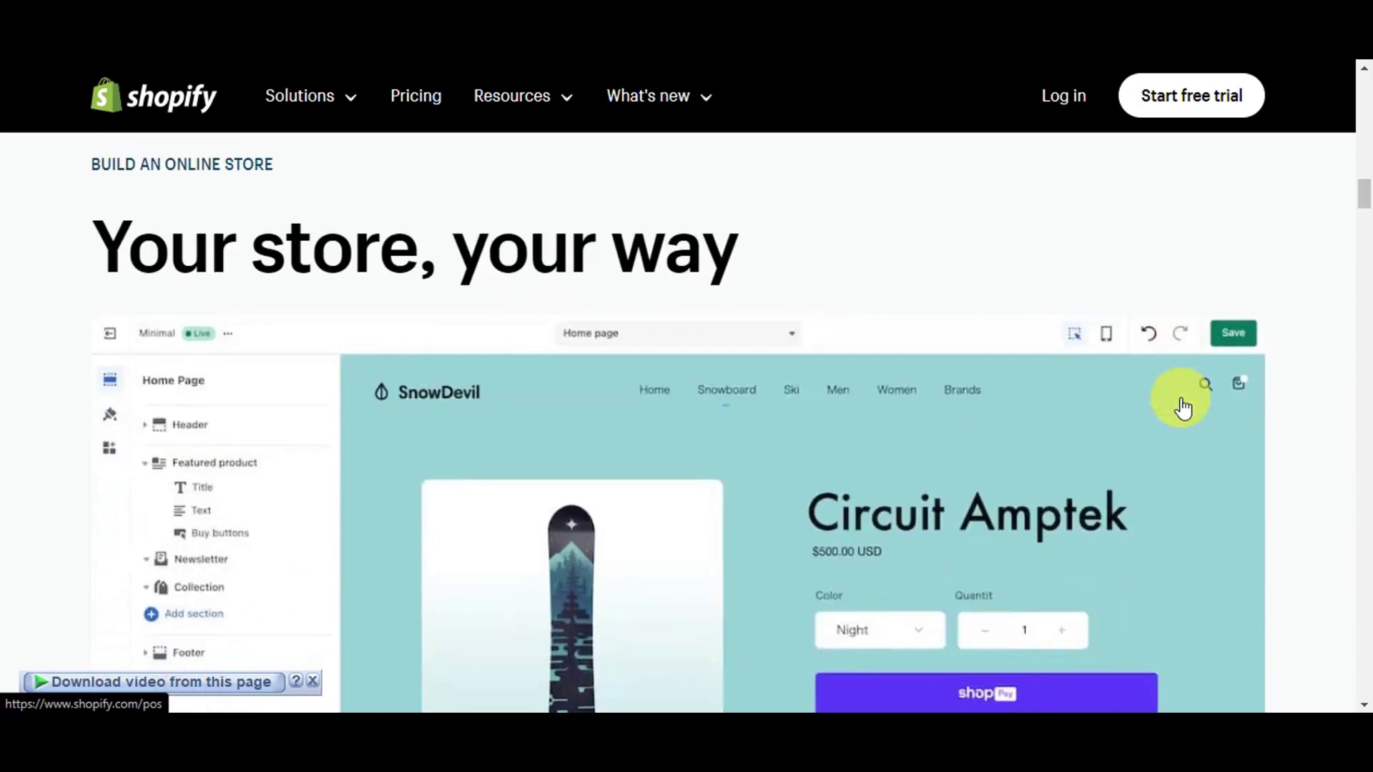
scroll(1183, 408, down, 6)
scroll(1184, 408, up, 1)
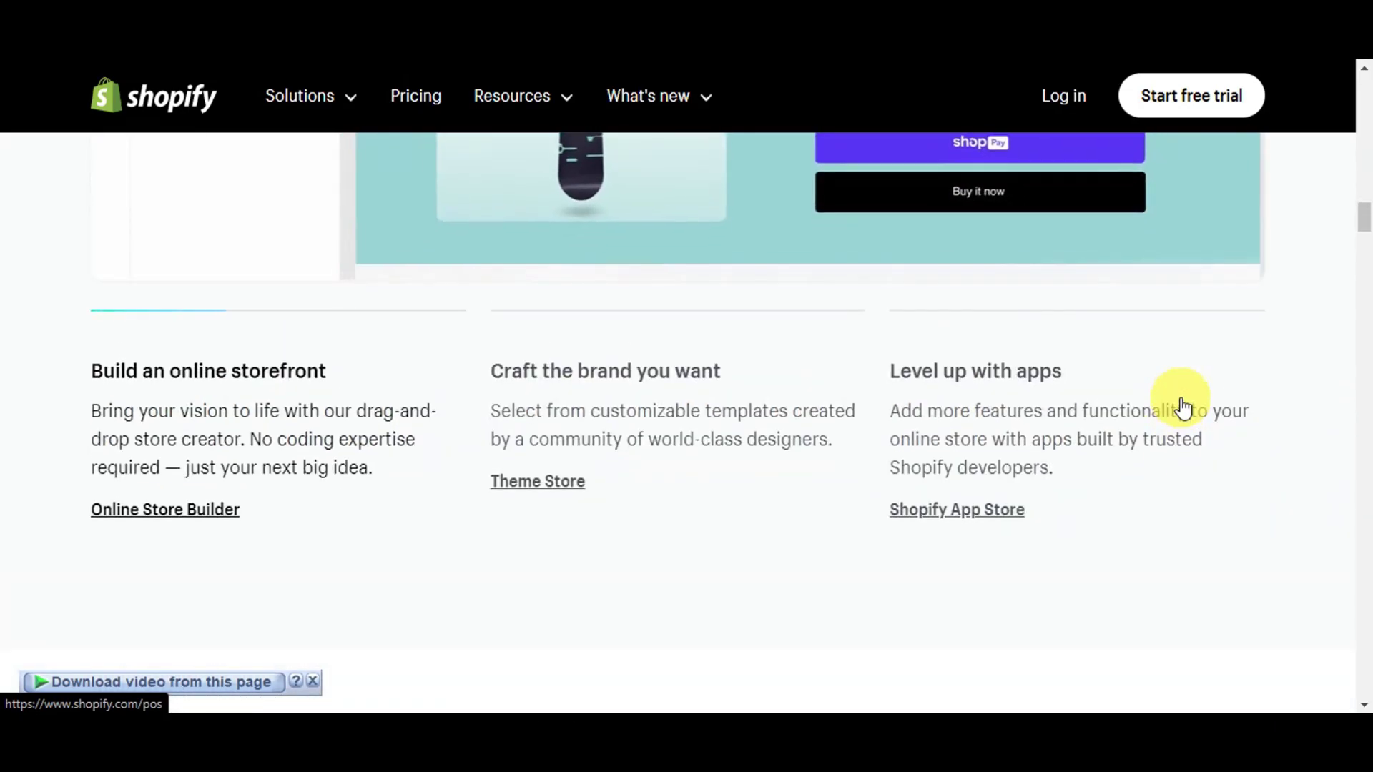
scroll(1184, 408, down, 6)
scroll(1183, 408, down, 3)
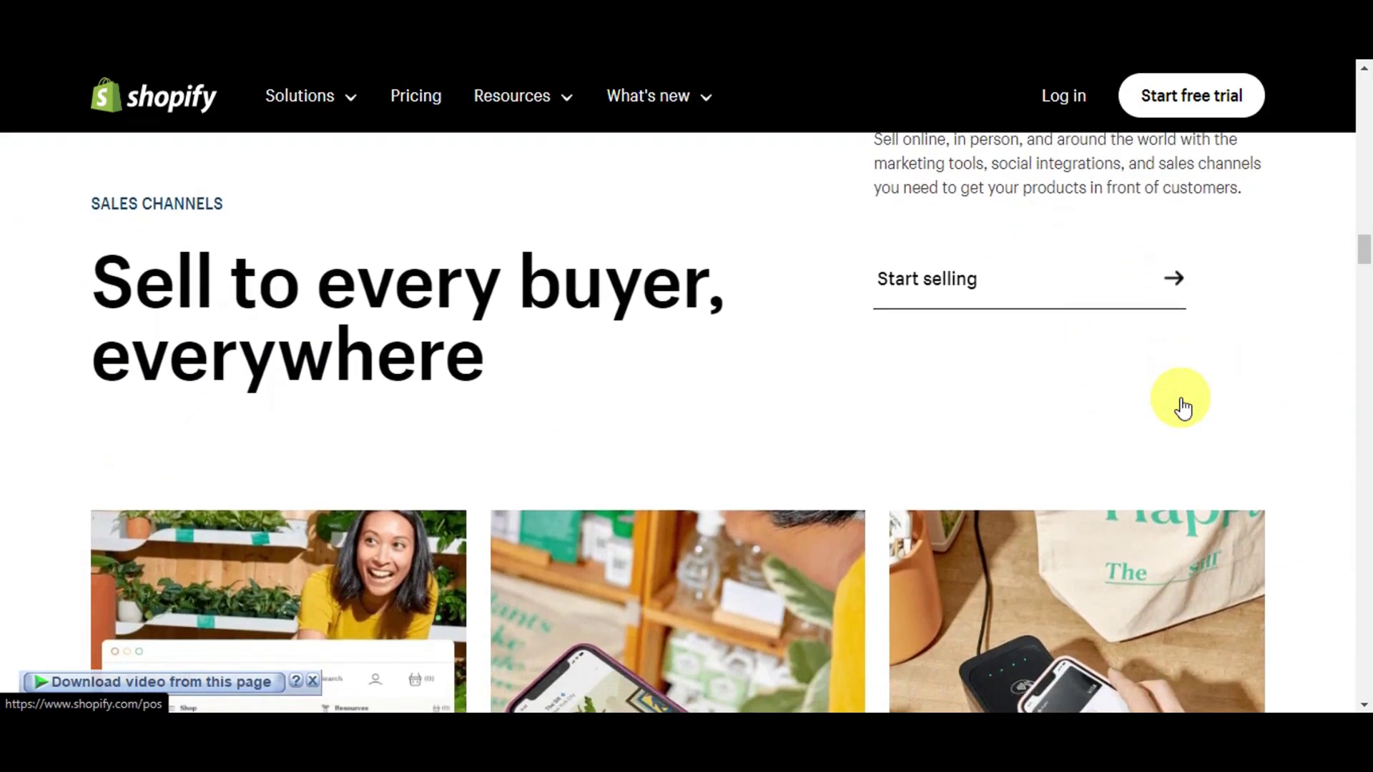
scroll(1183, 407, down, 5)
scroll(1184, 407, down, 6)
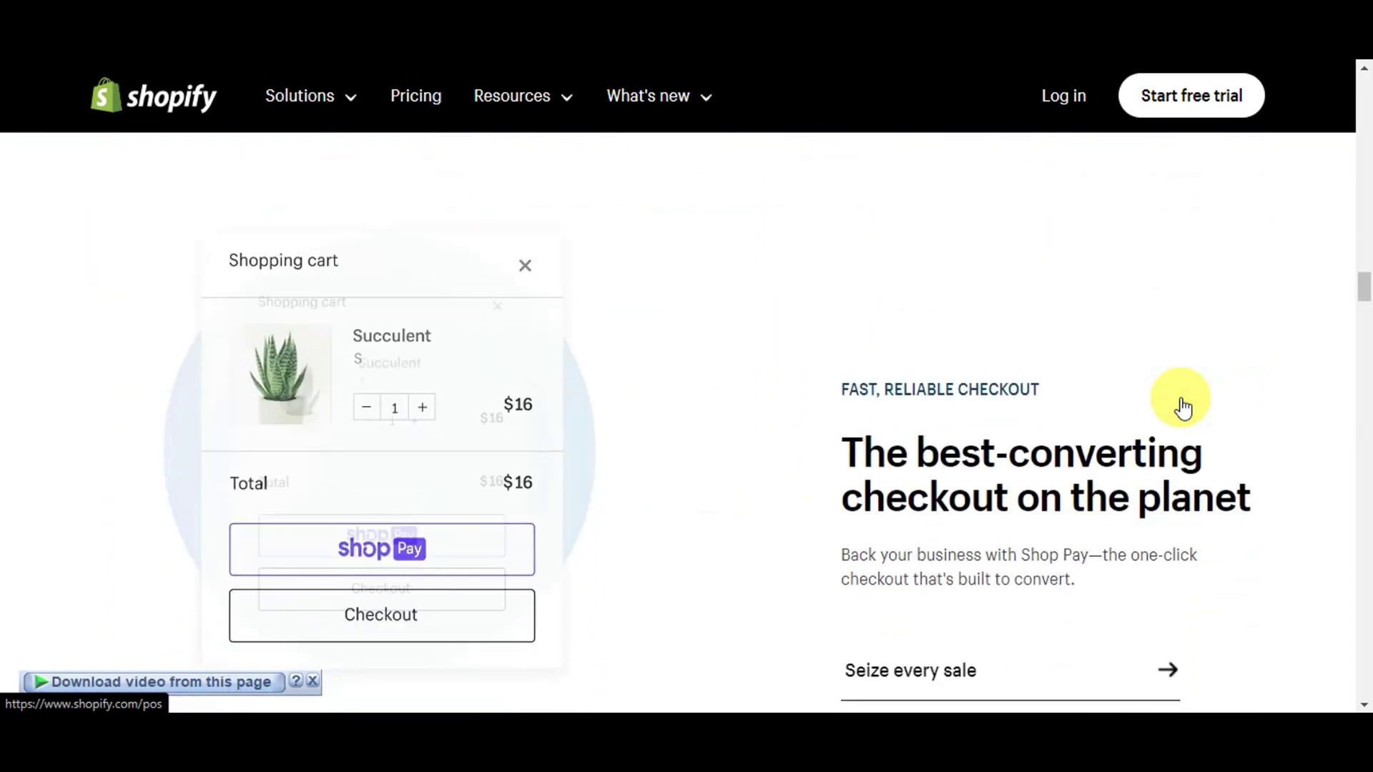
scroll(1184, 408, down, 1)
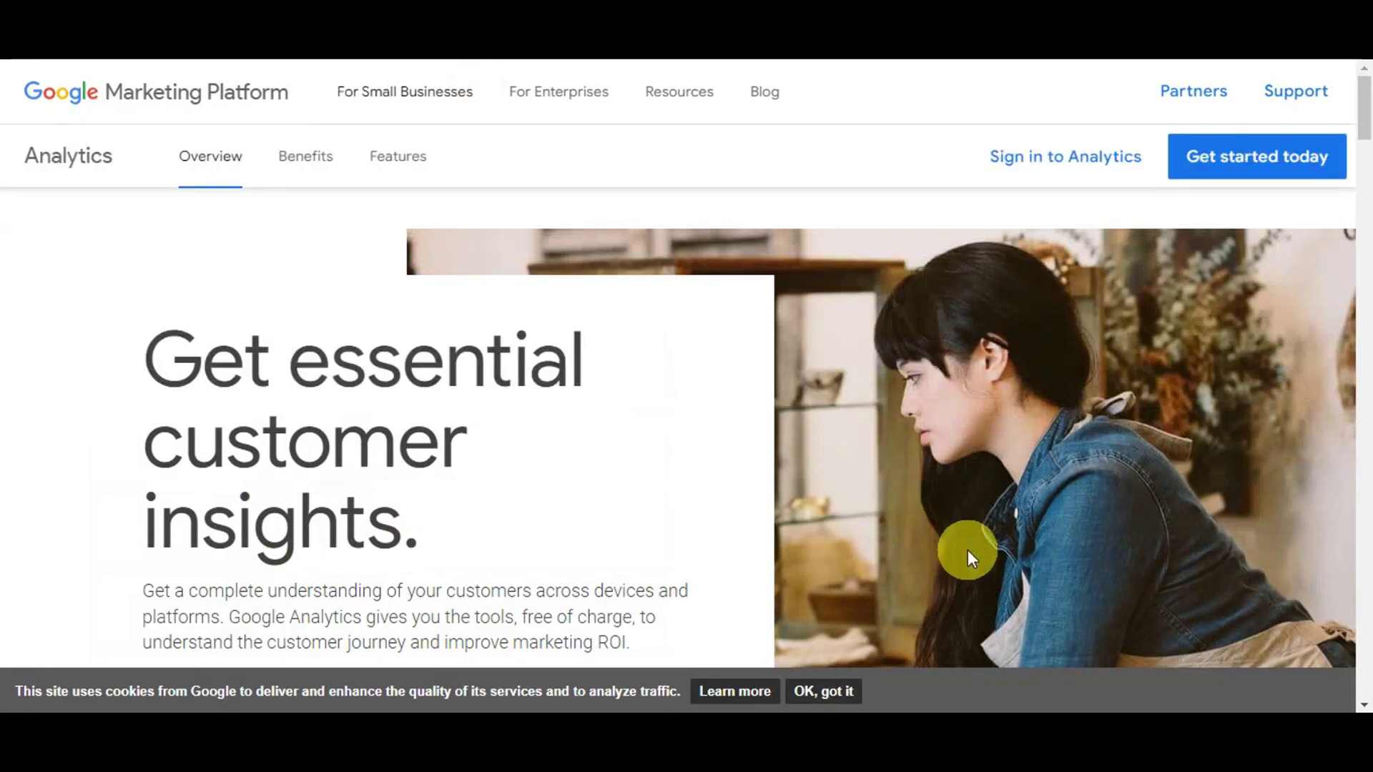
Read the introduction on the Google Analytics overview page about getting essential customer insights.
scroll(1264, 488, down, 1)
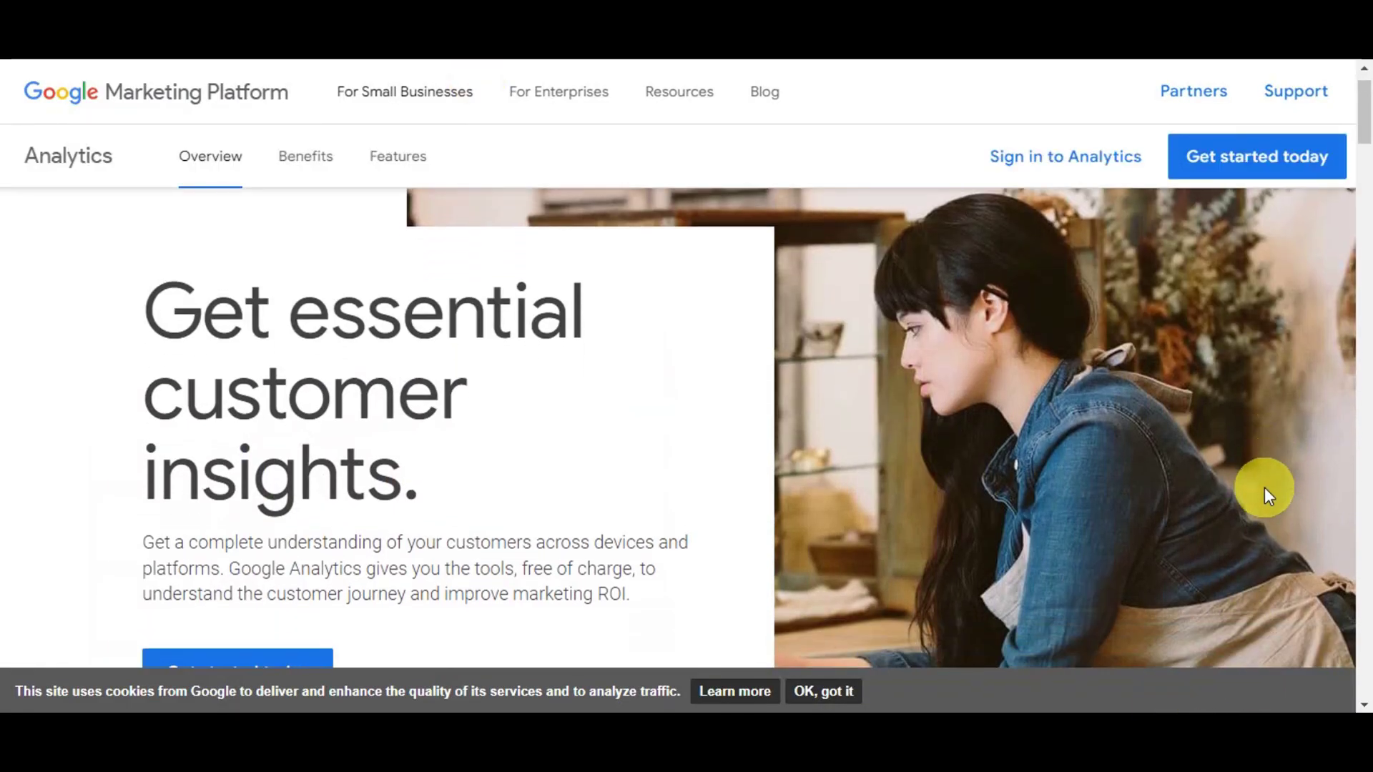
scroll(1265, 487, down, 1)
scroll(1264, 487, down, 1)
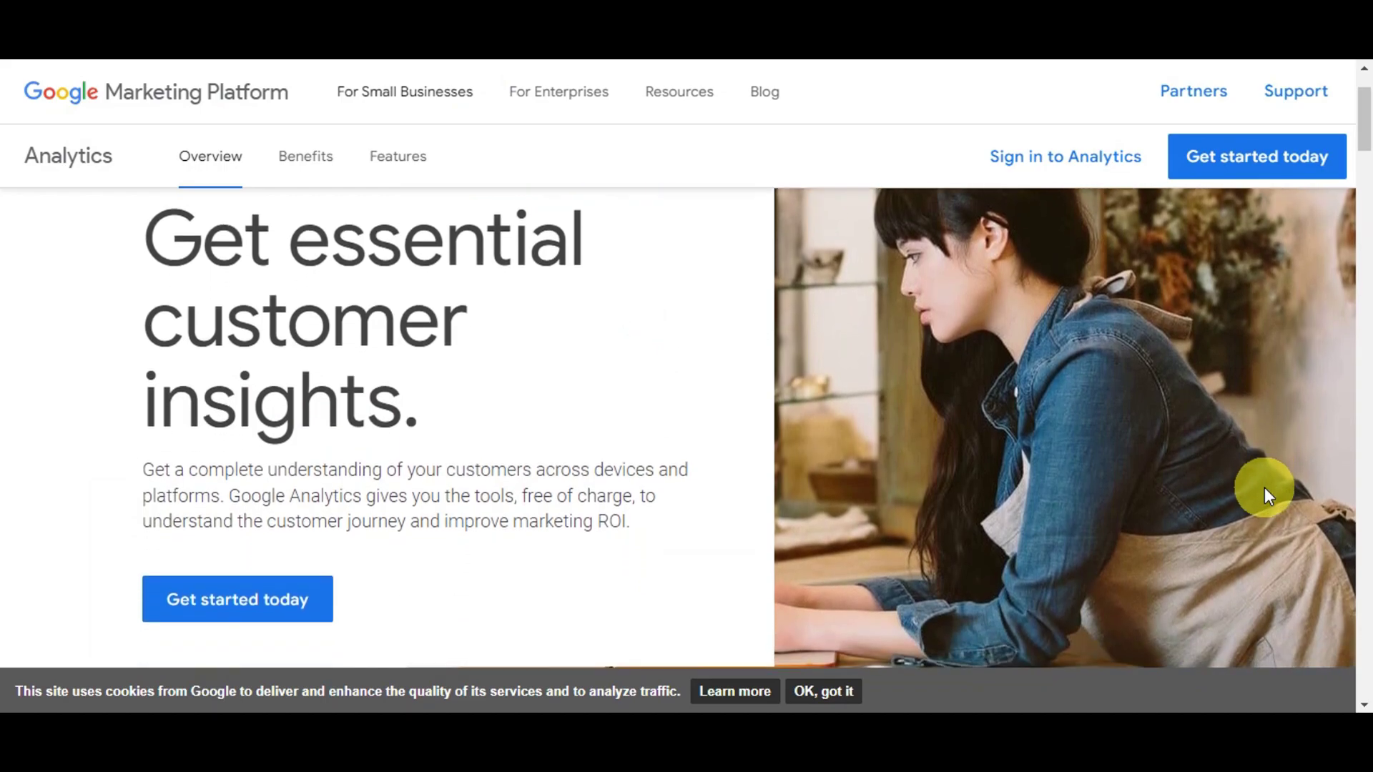
scroll(1265, 487, down, 2)
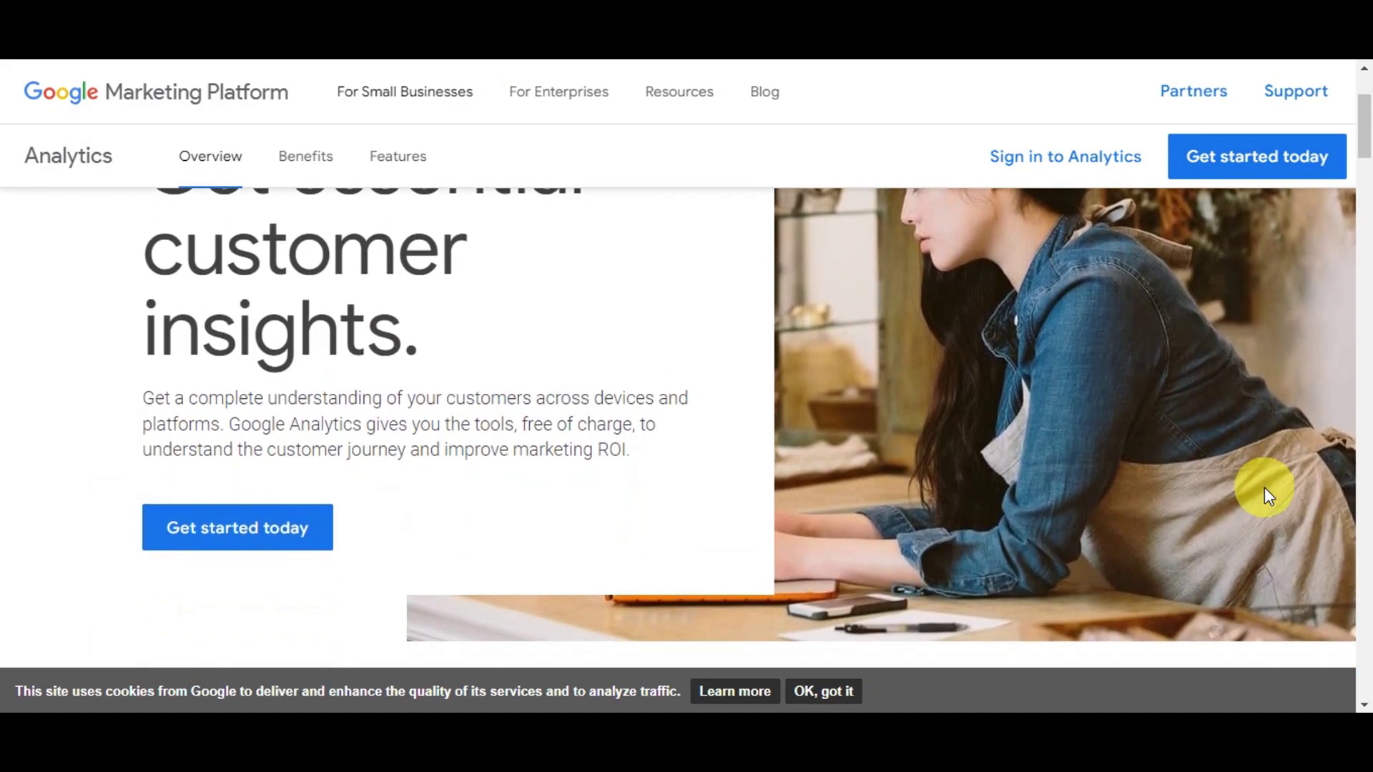
scroll(1265, 487, down, 1)
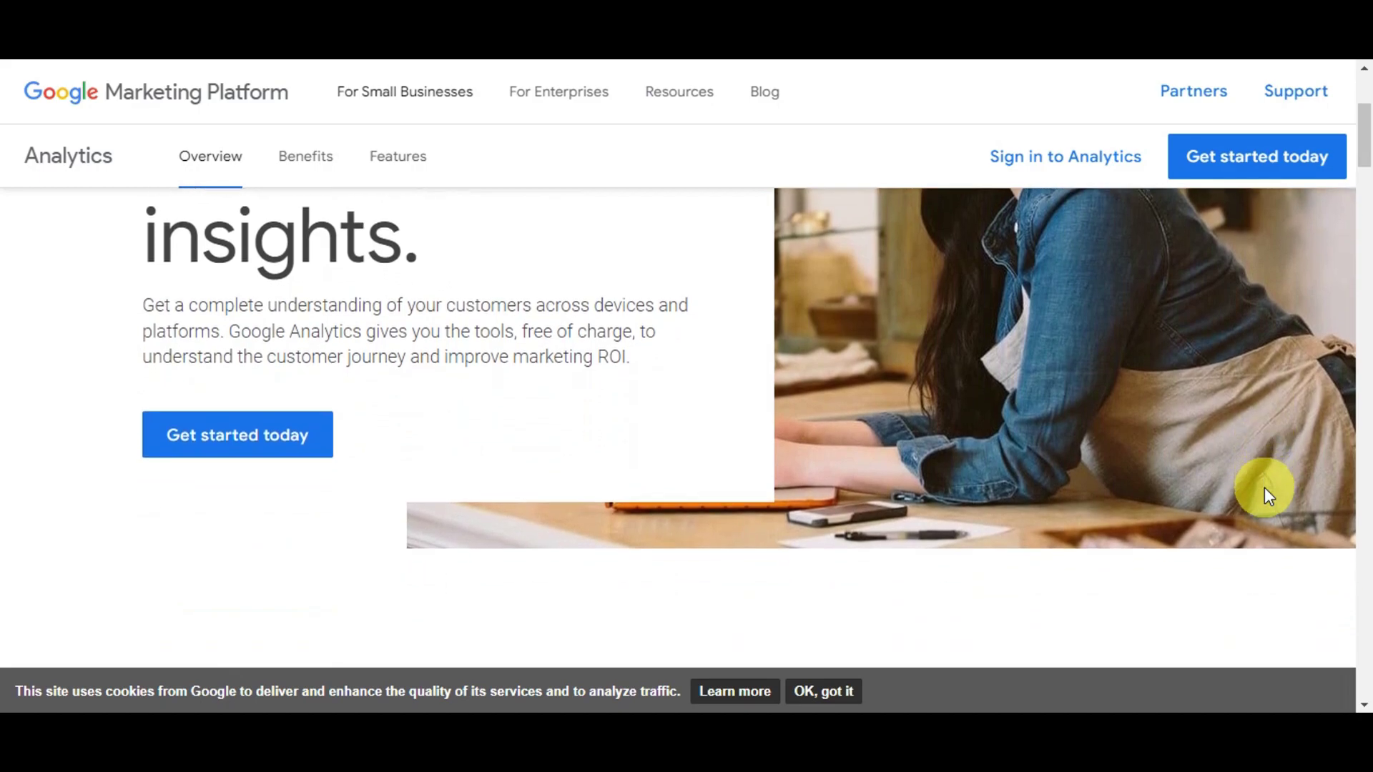
scroll(1264, 487, down, 1)
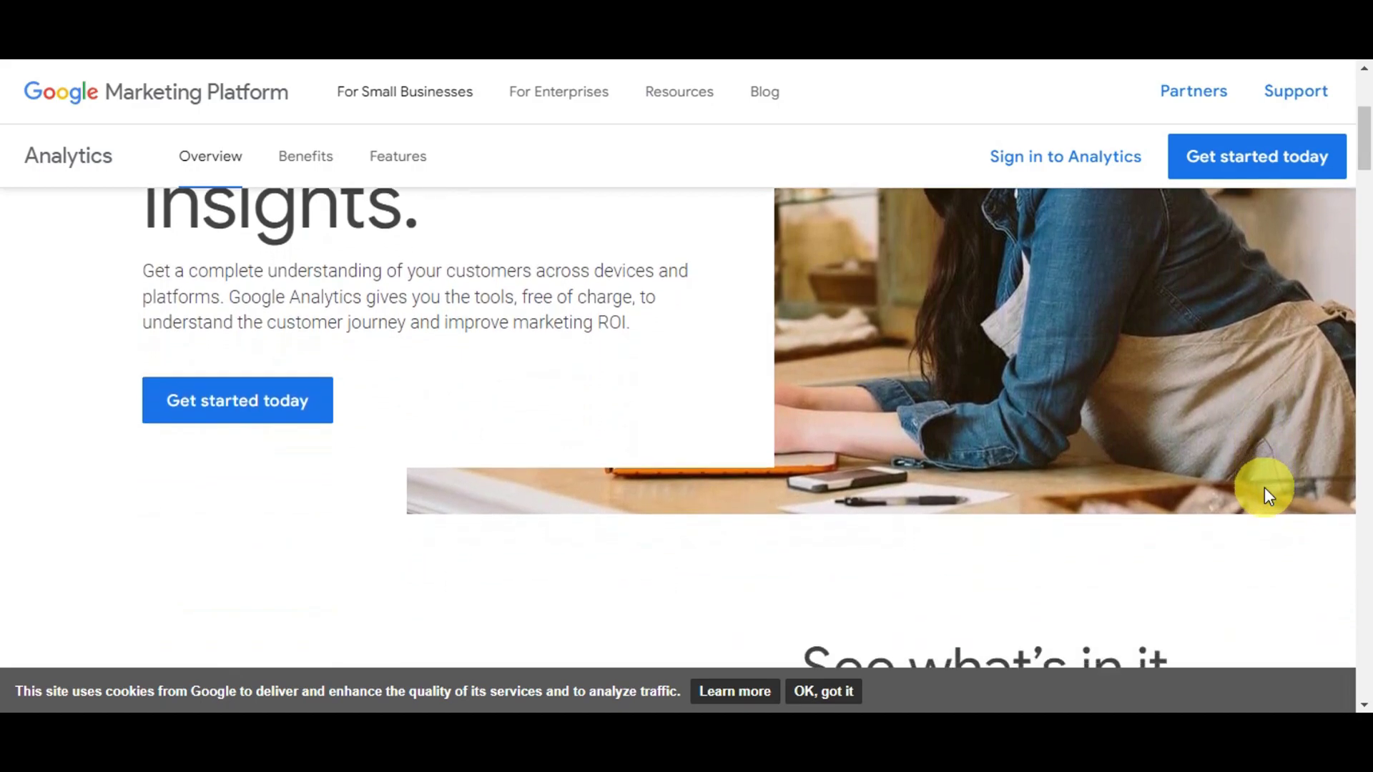
scroll(1265, 488, down, 1)
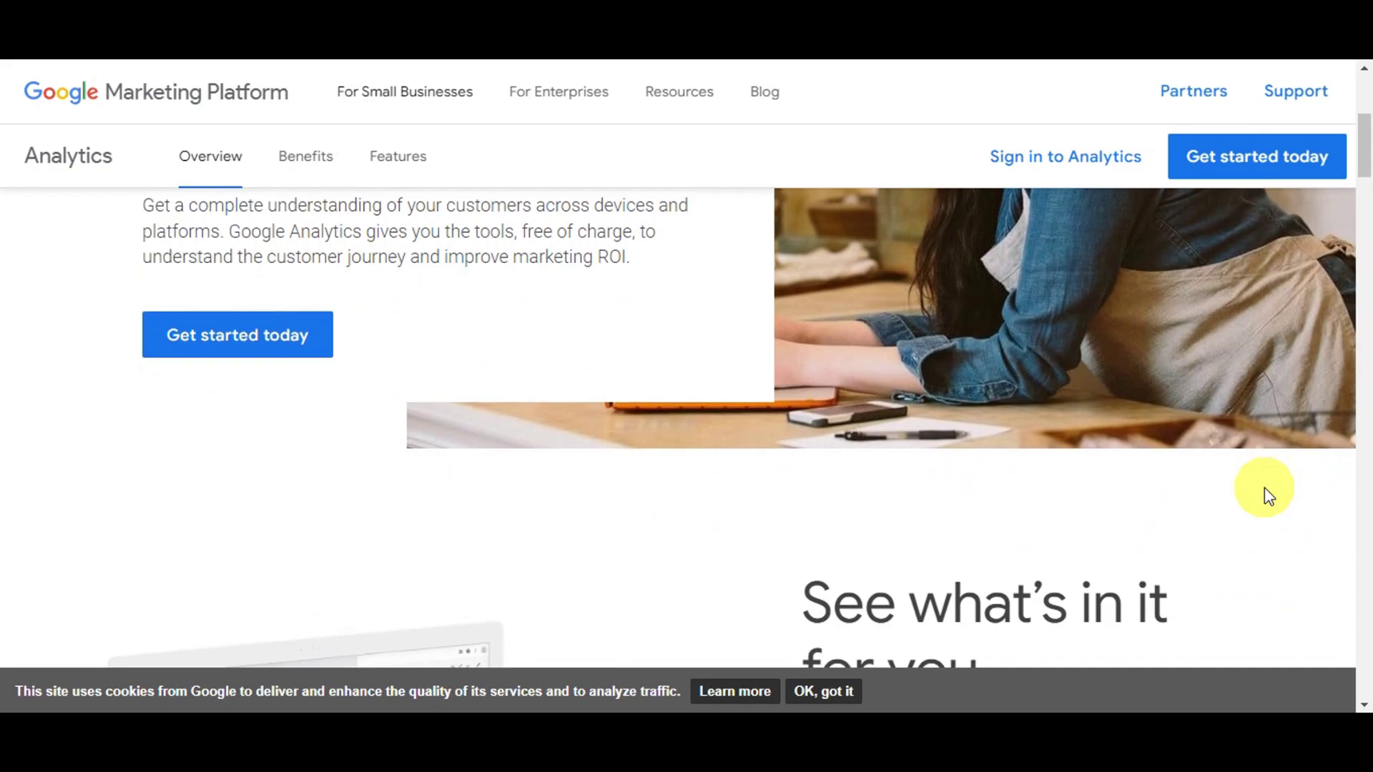
scroll(1265, 488, down, 2)
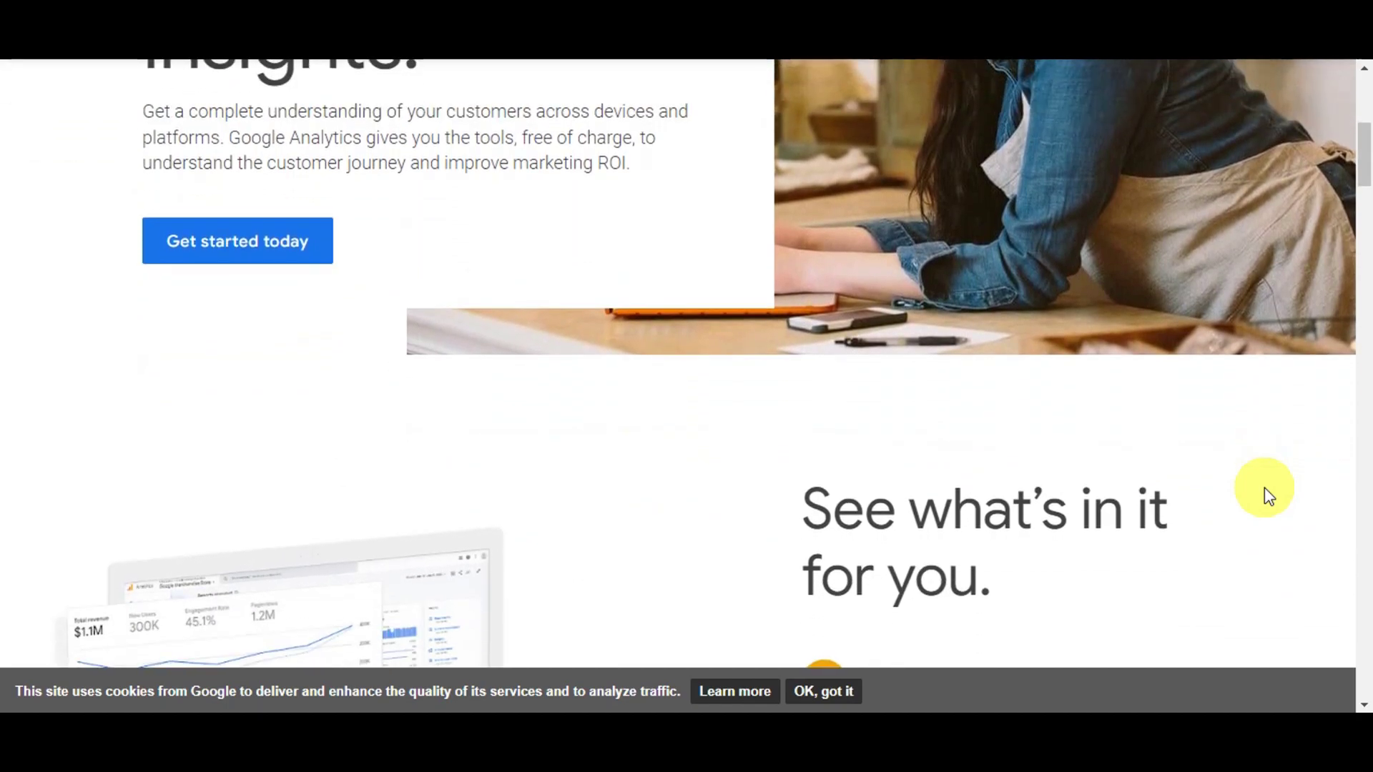
scroll(1264, 488, down, 2)
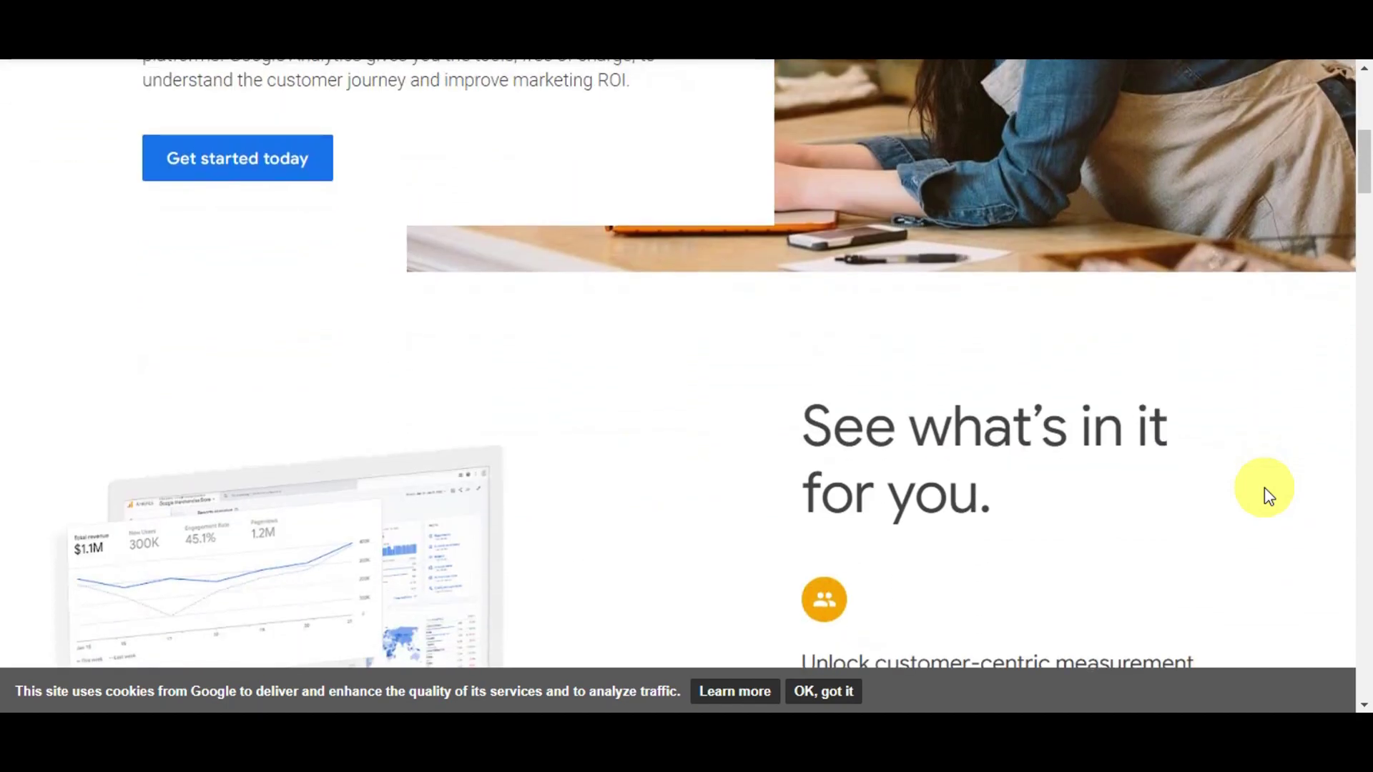
Examine the Google Analytics benefits under "See what's in it for you" and the customer testimonial below them.
scroll(1265, 487, down, 1)
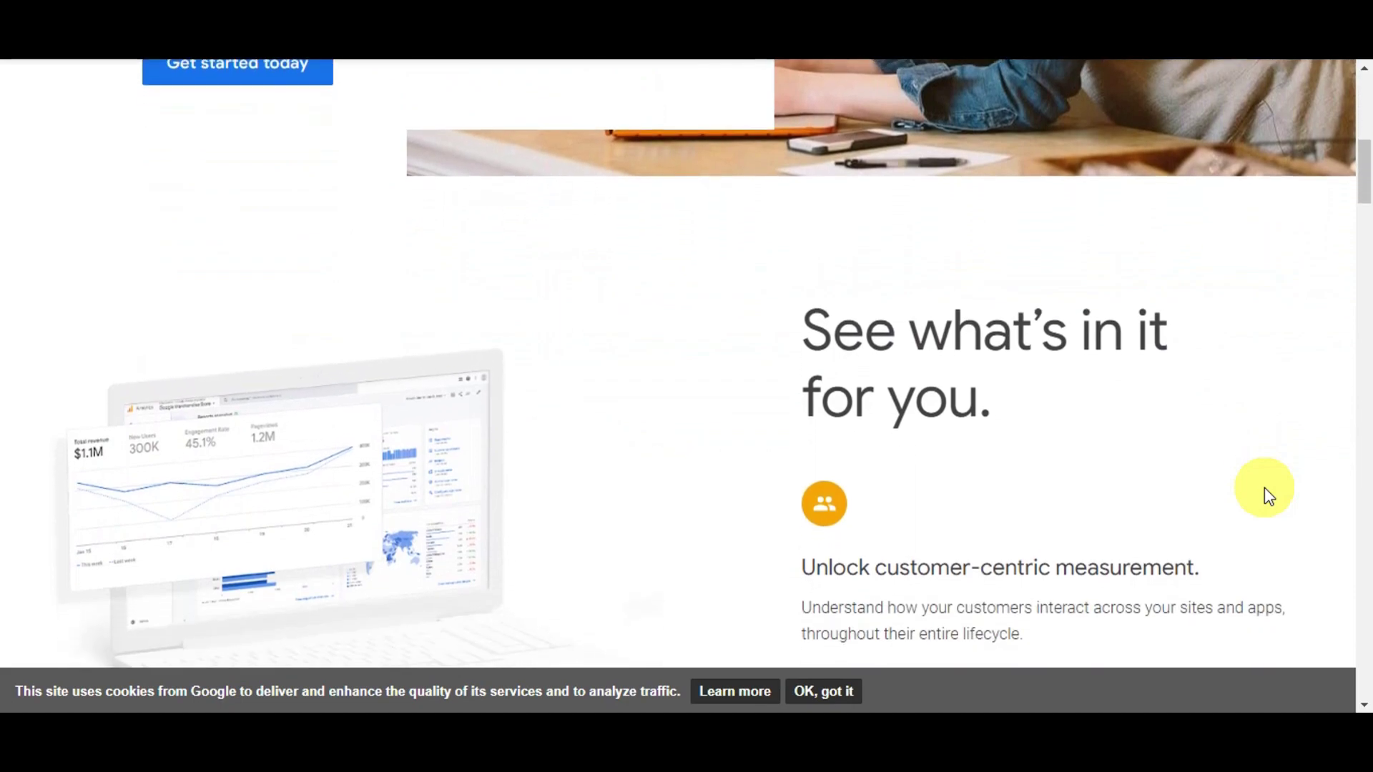
scroll(1264, 488, down, 1)
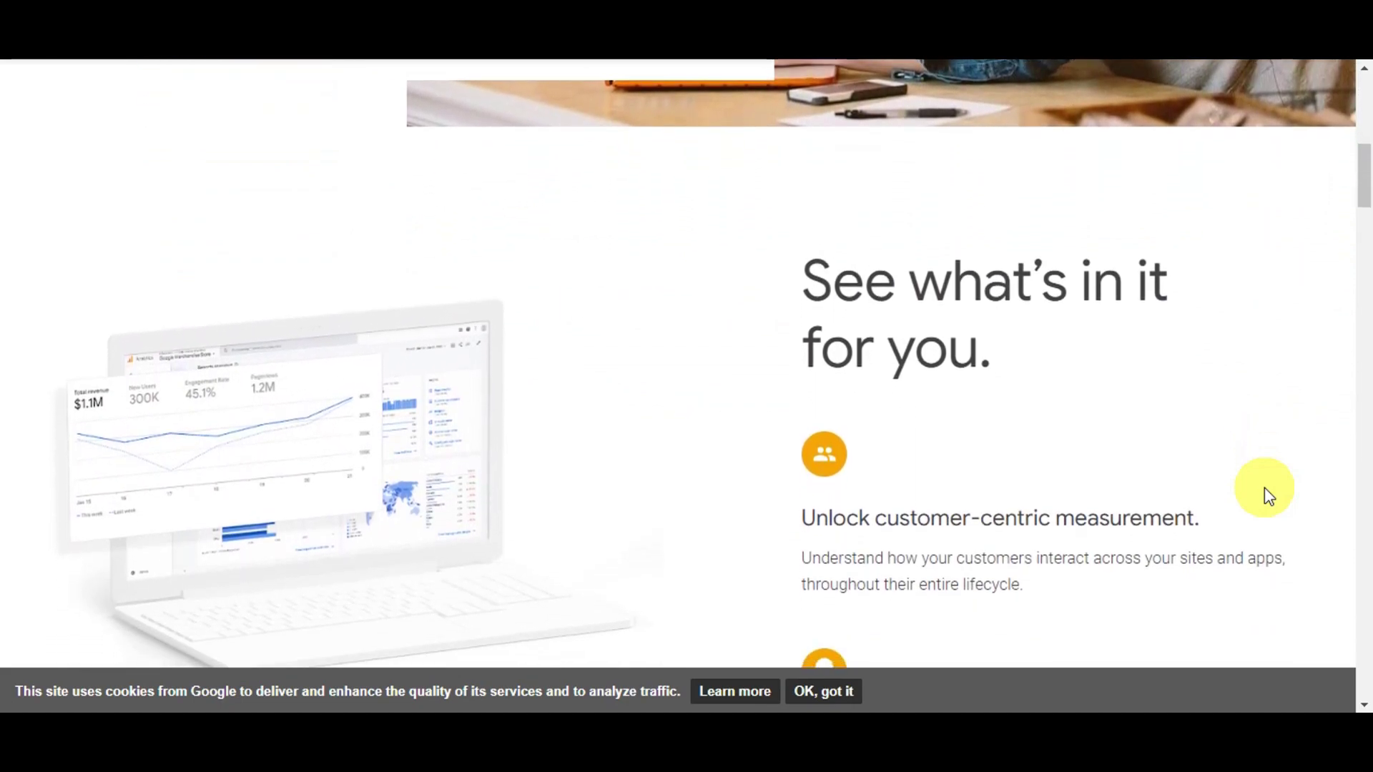
scroll(1264, 489, down, 1)
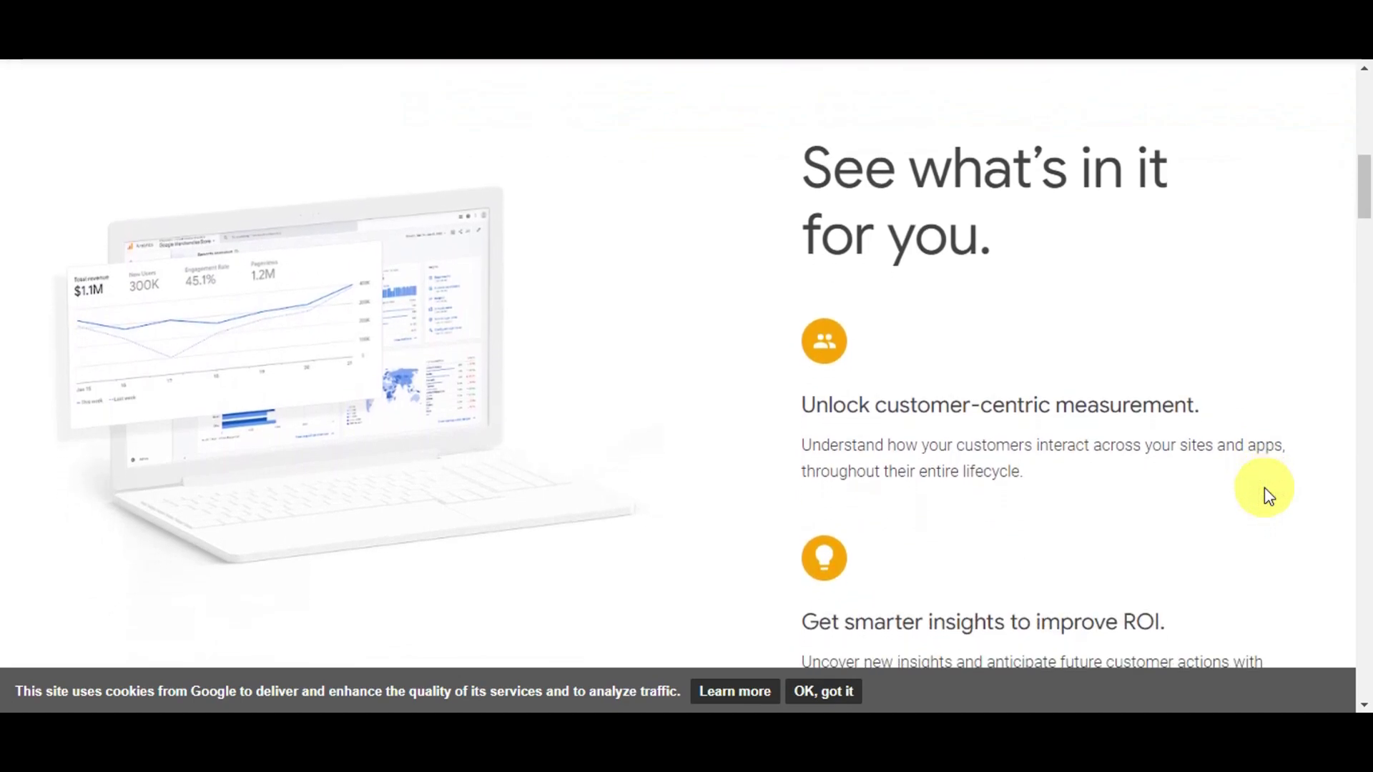
scroll(1264, 489, down, 1)
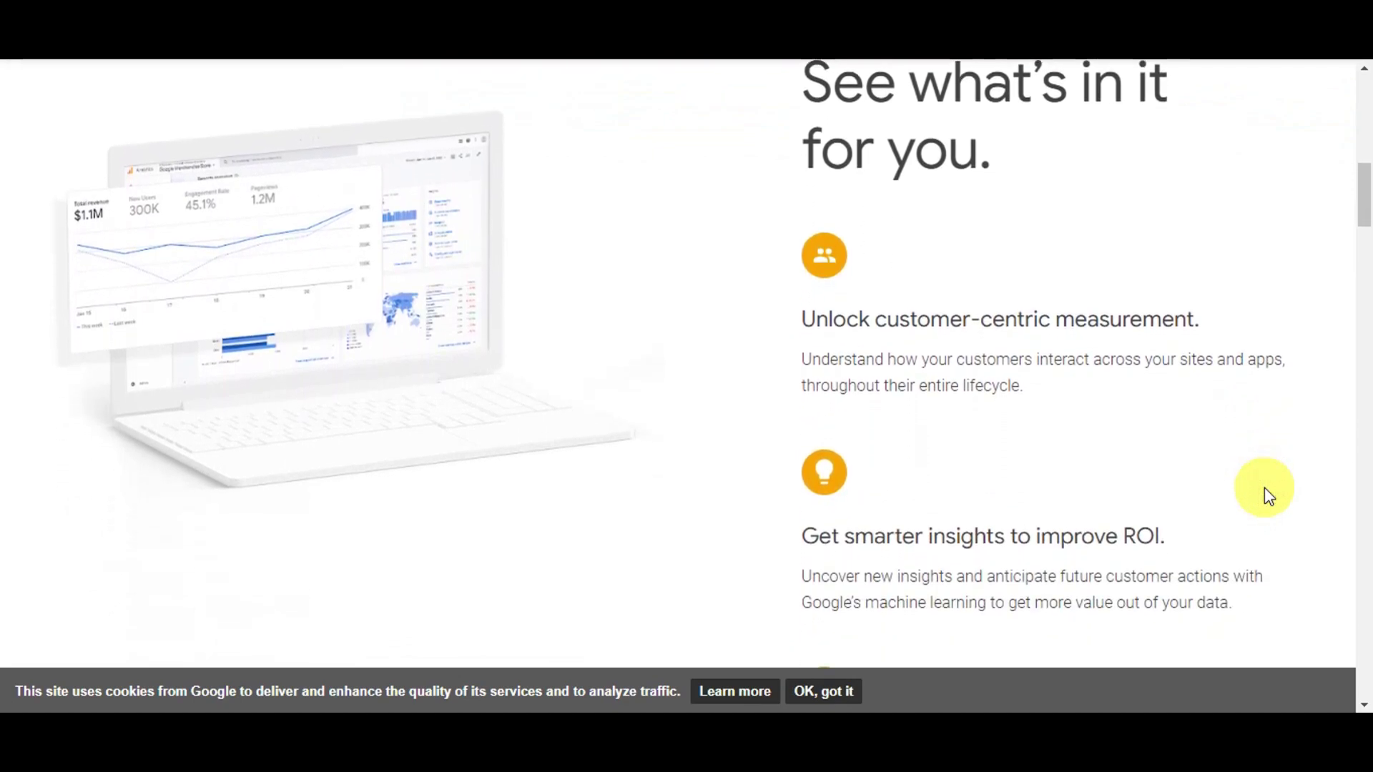
scroll(1264, 489, down, 1)
scroll(1264, 489, down, 3)
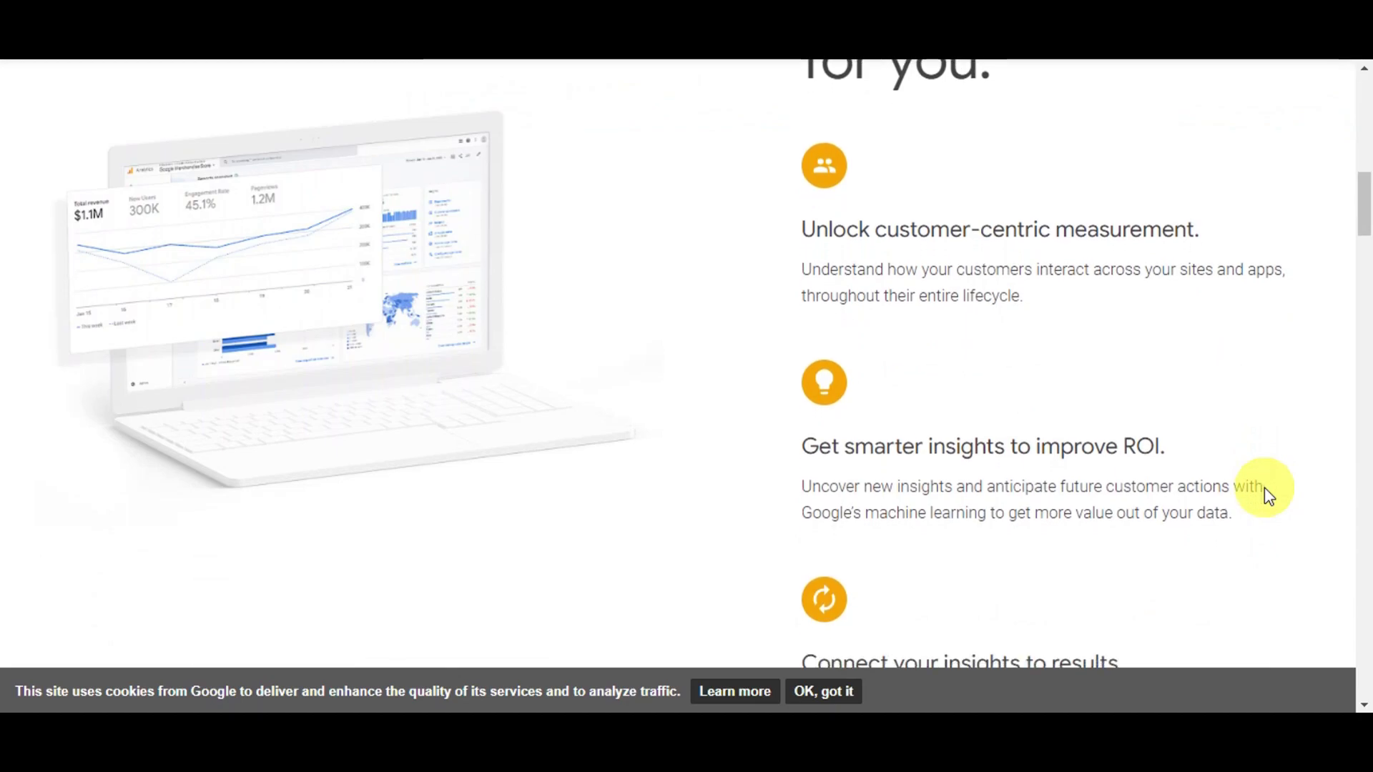
scroll(1265, 489, down, 1)
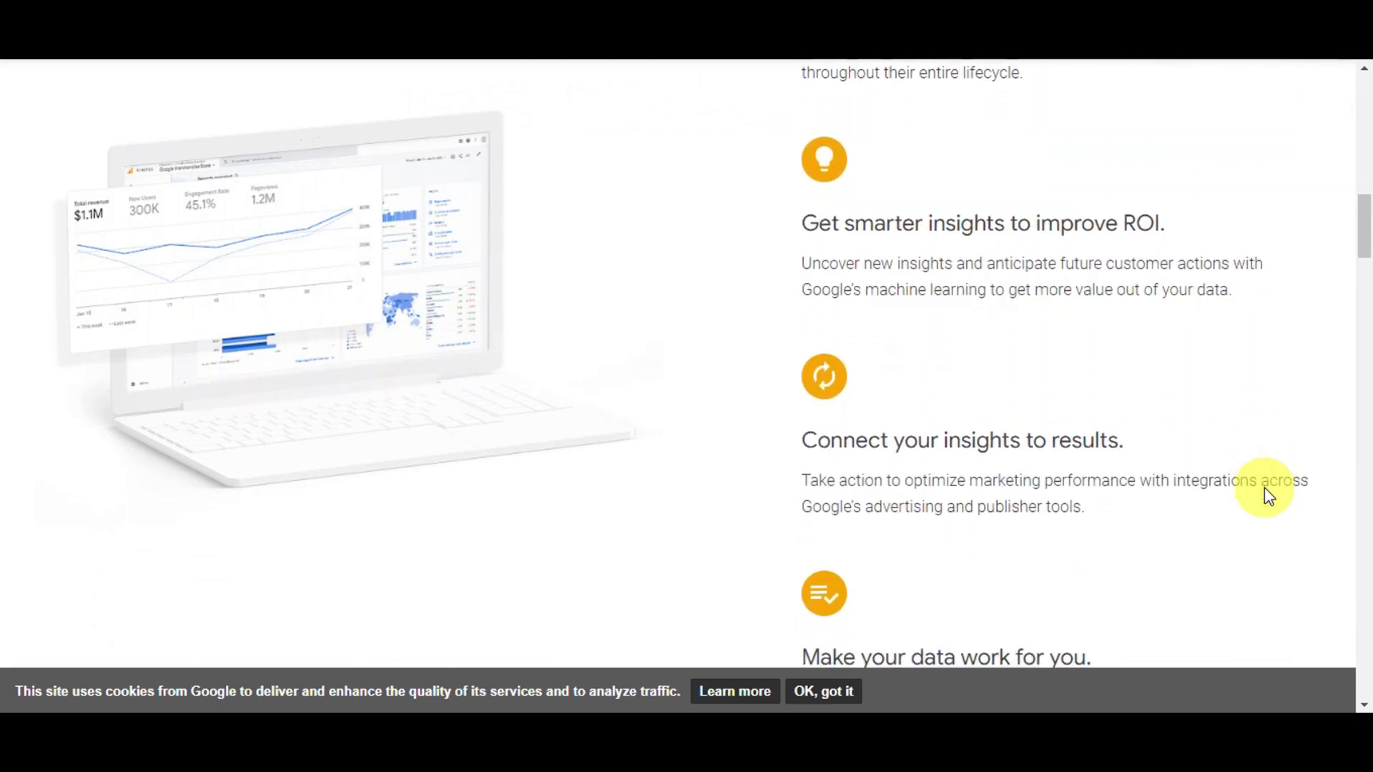
scroll(1264, 489, down, 1)
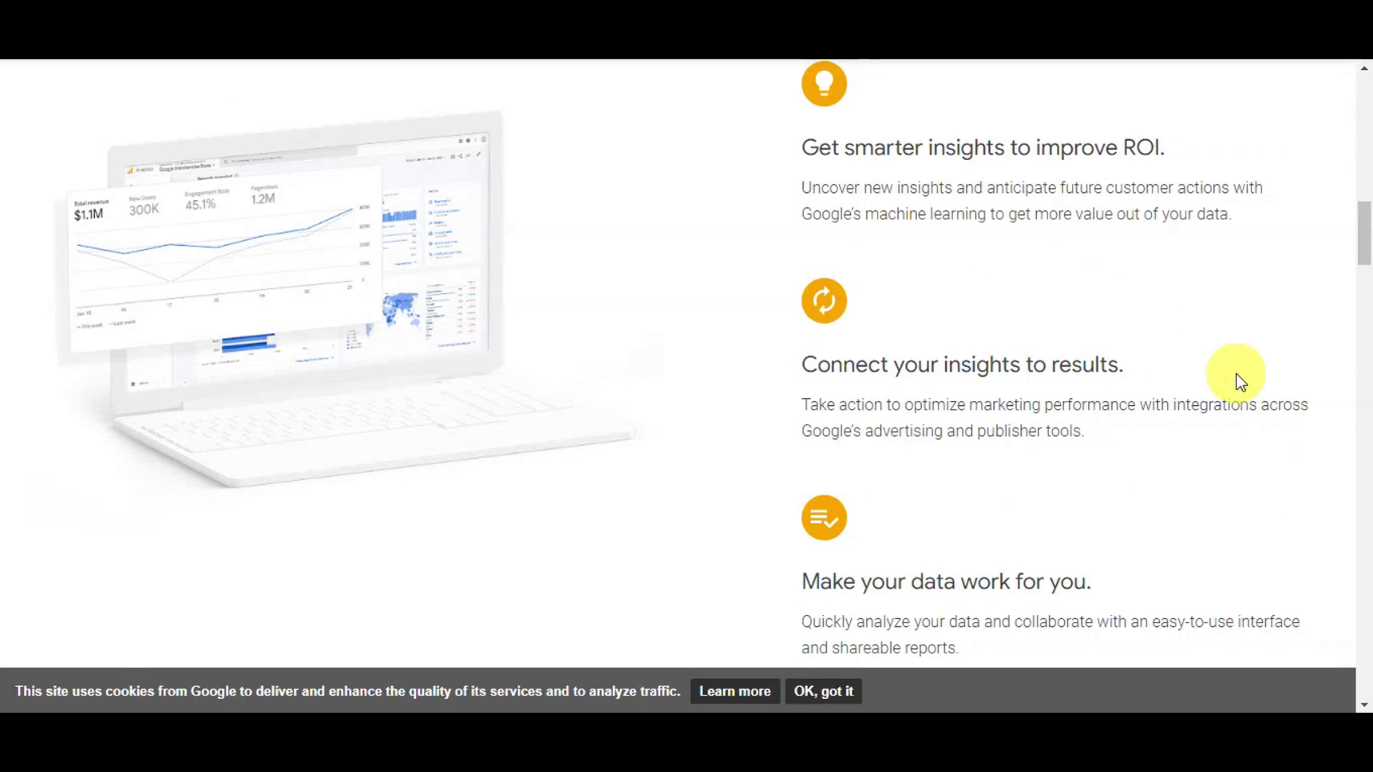
scroll(1241, 382, down, 2)
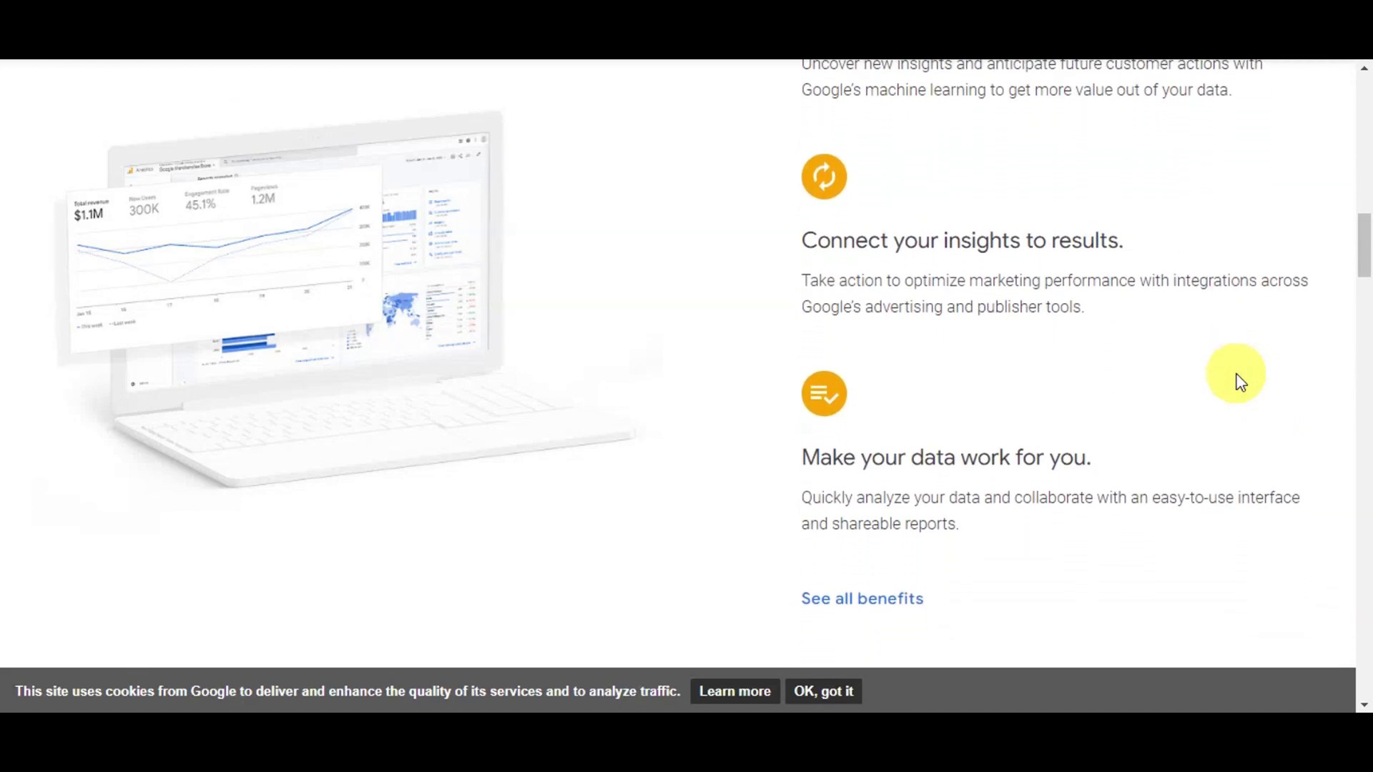
scroll(1241, 382, down, 1)
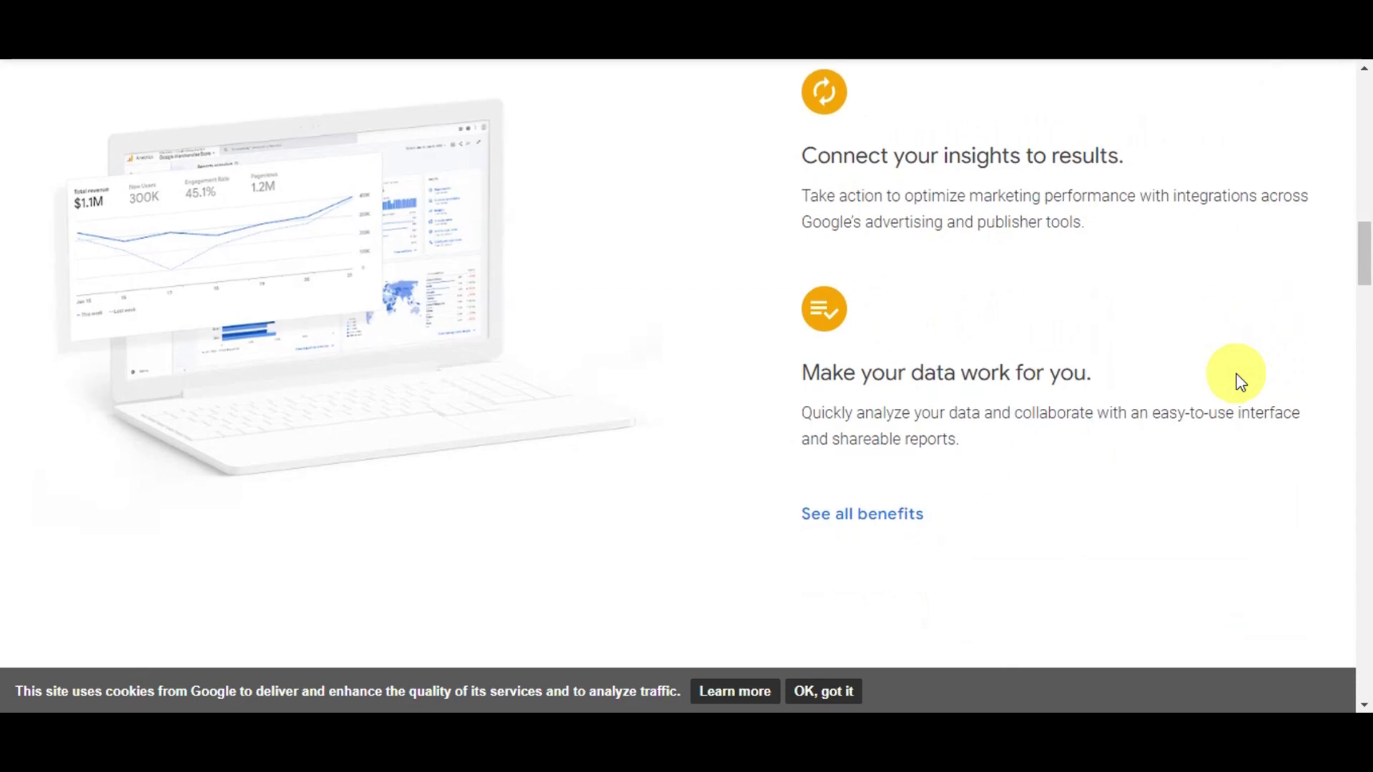
scroll(1241, 383, down, 3)
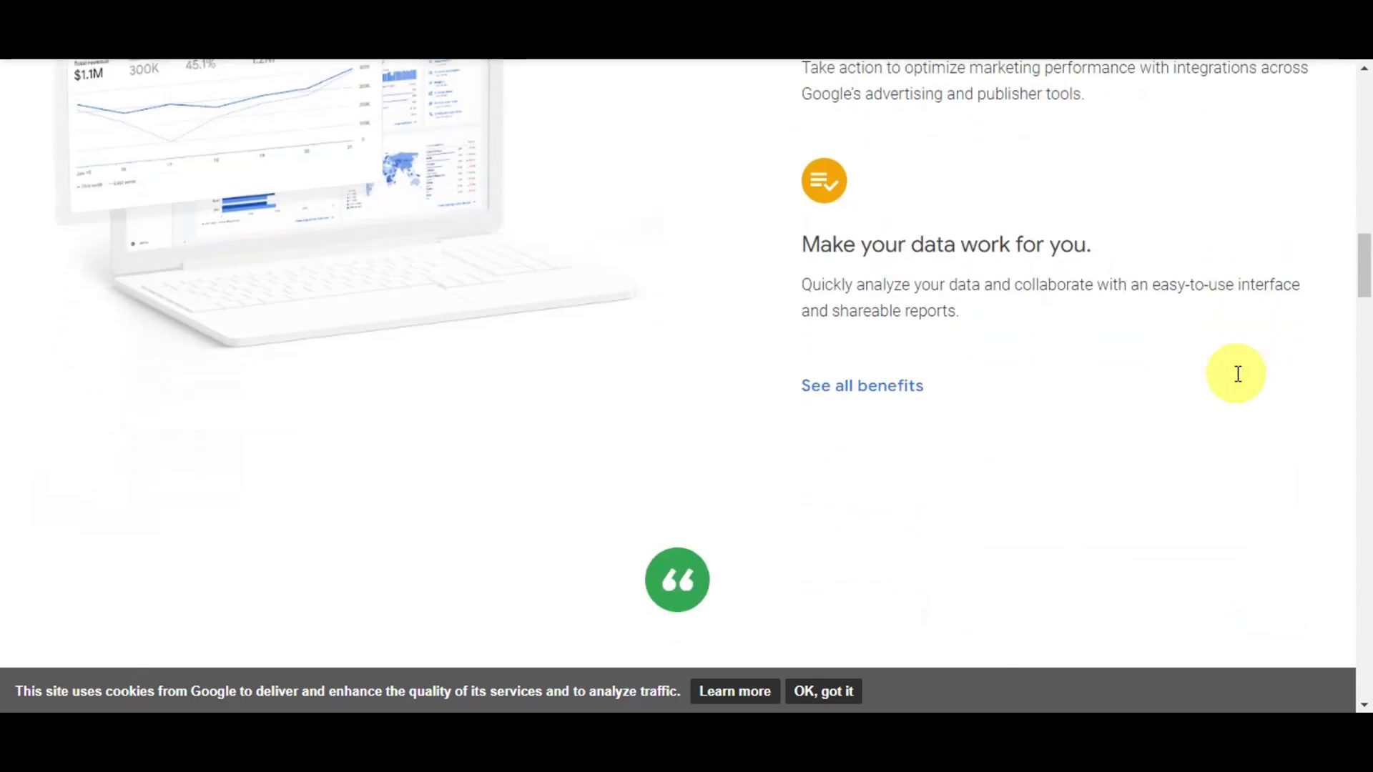
scroll(1240, 383, down, 2)
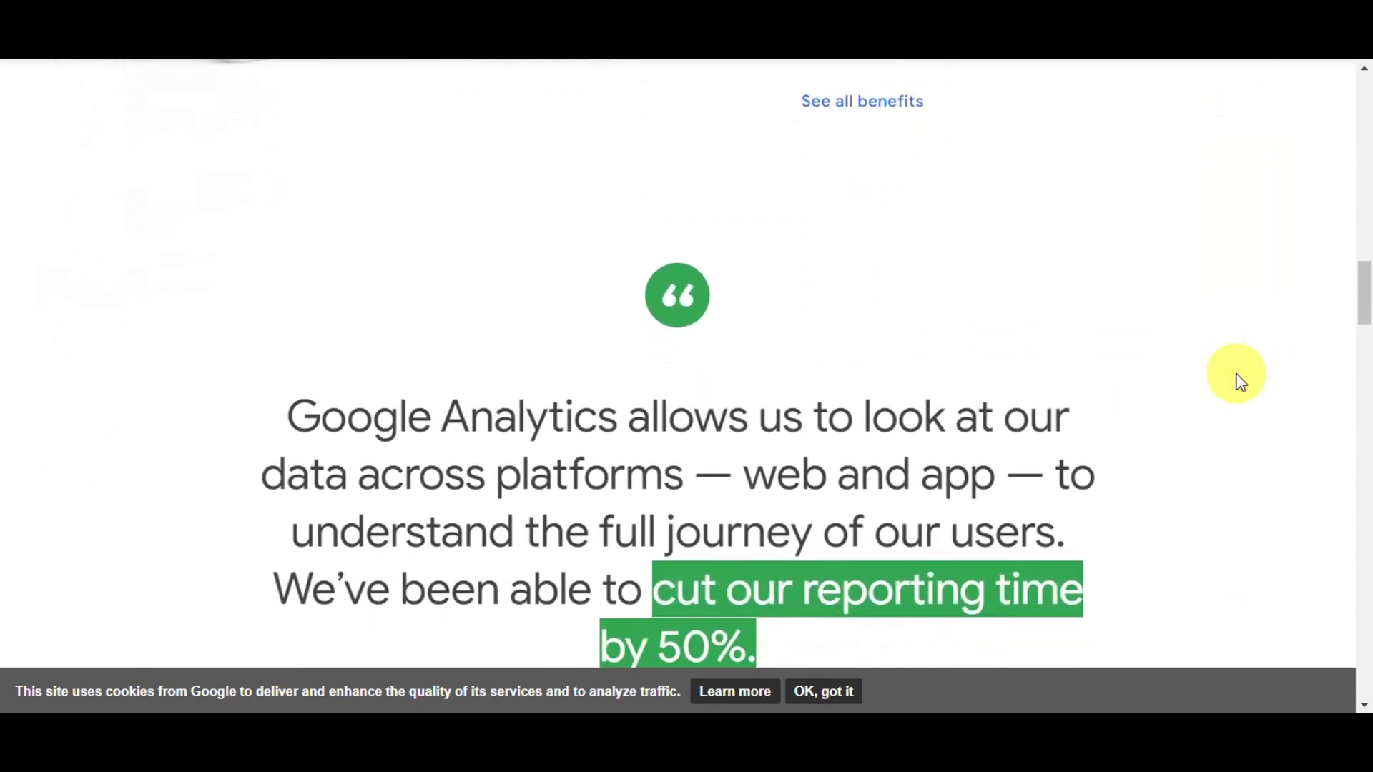
scroll(1241, 382, down, 5)
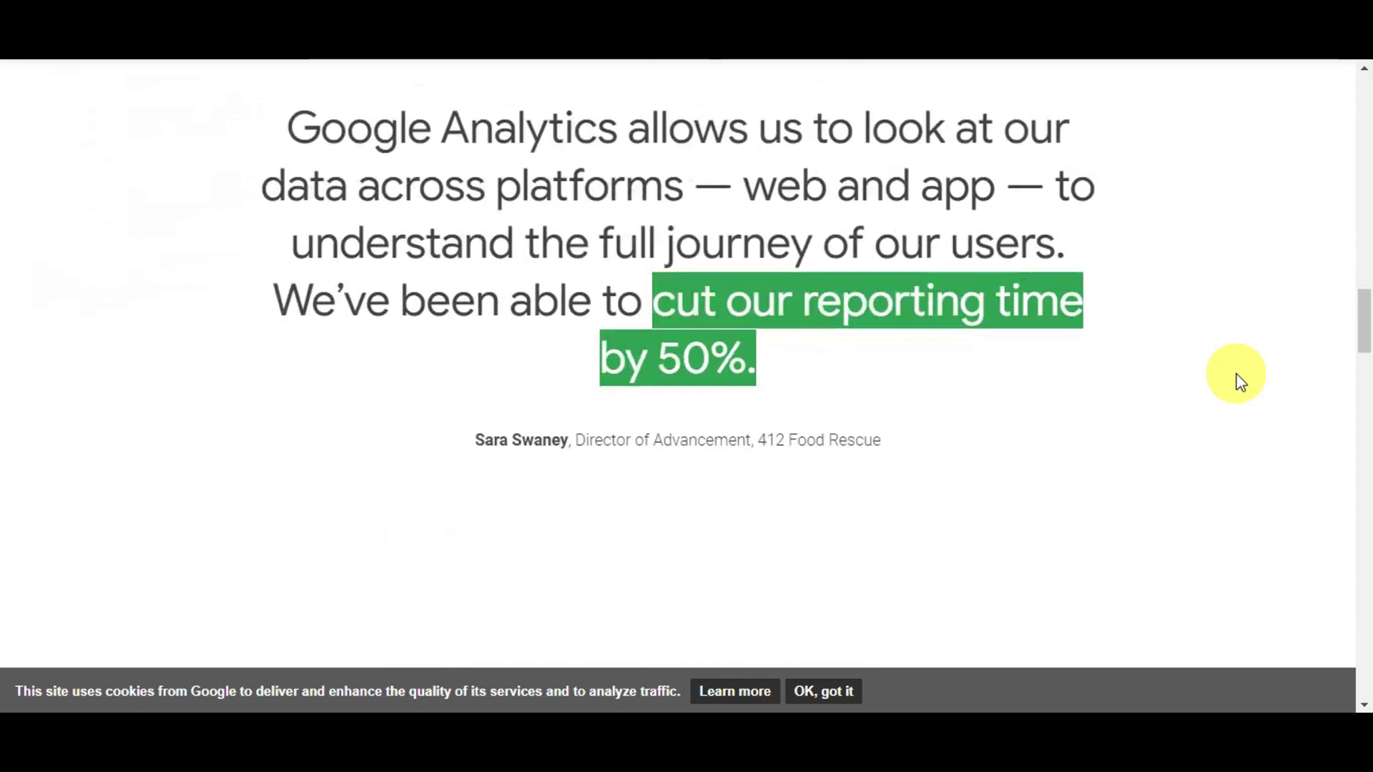
Read the "Dive into the details" section of the Google Analytics page and revisit the Shopify homepage's commerce community categories.
scroll(1241, 383, down, 4)
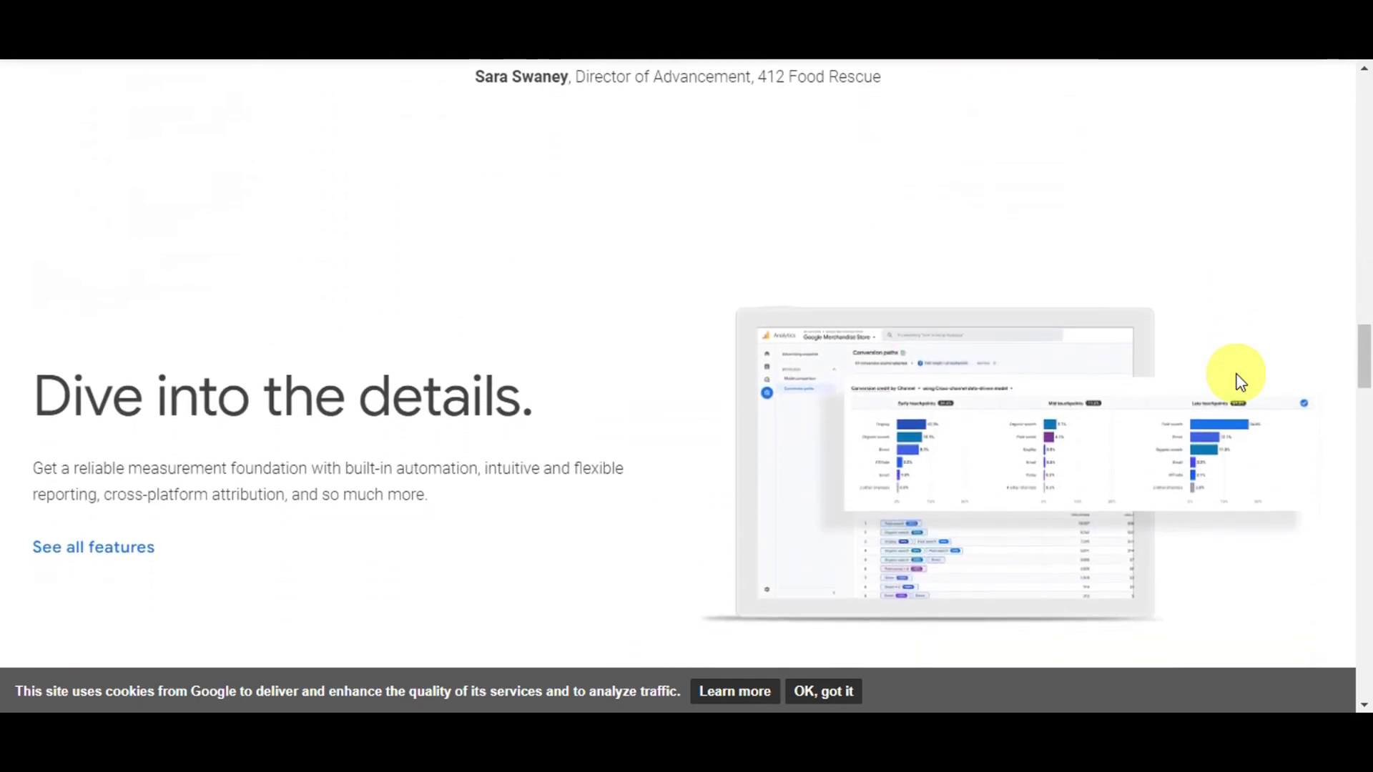
scroll(1241, 383, down, 1)
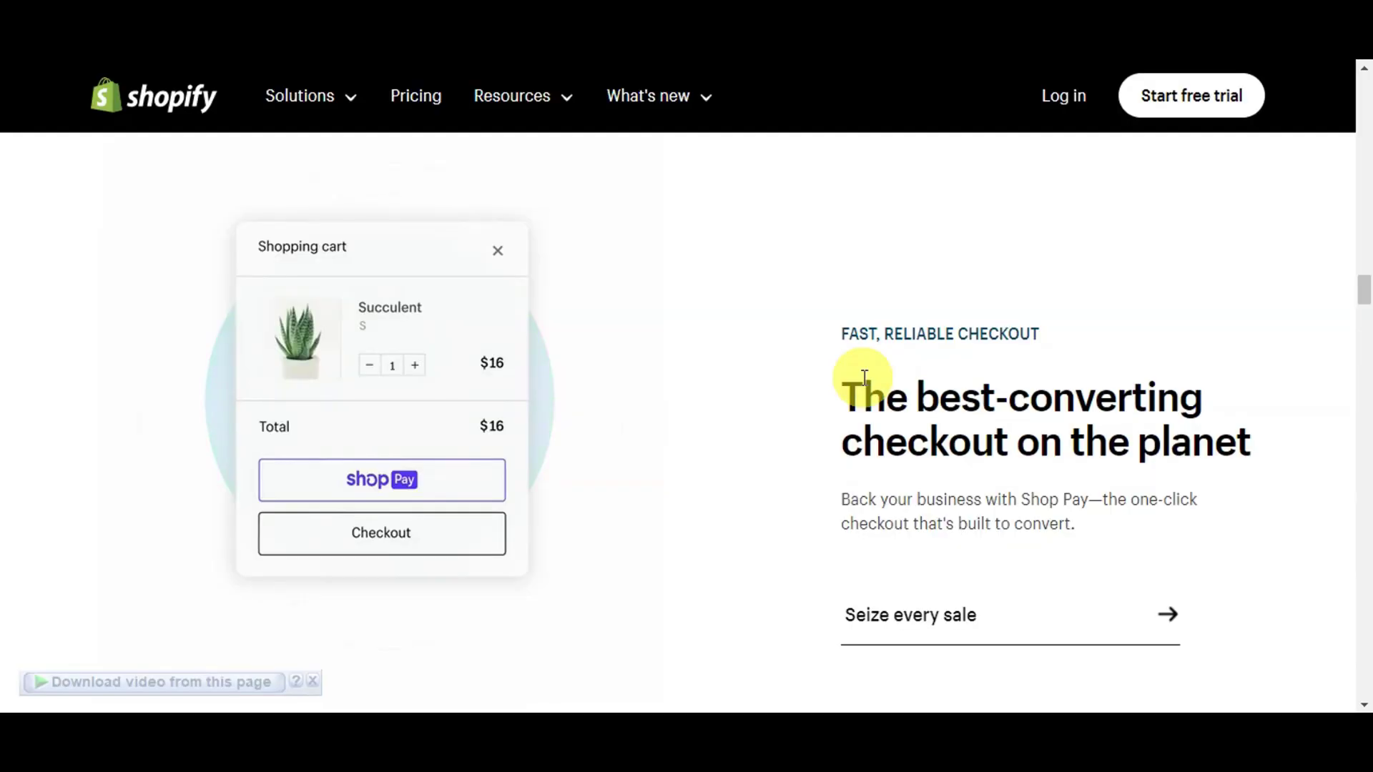
scroll(865, 377, up, 15)
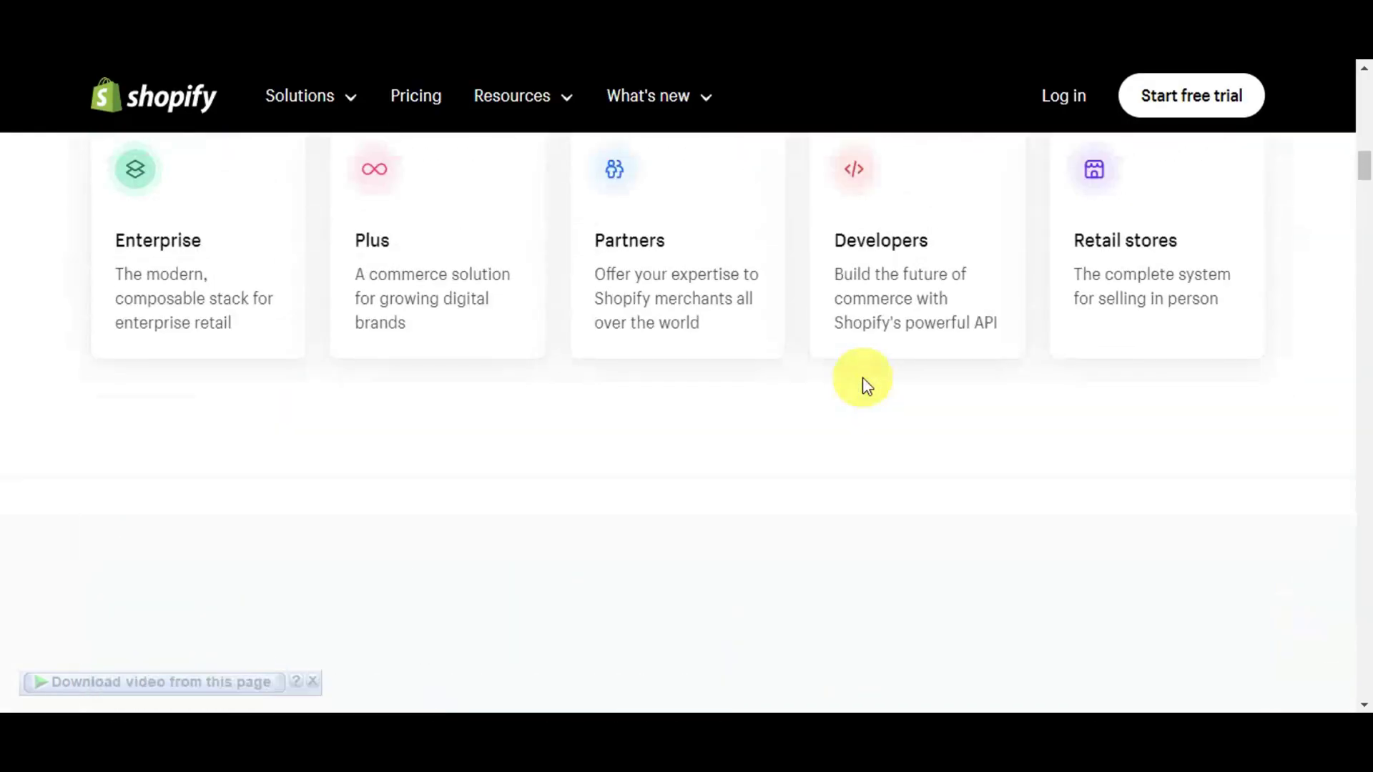
scroll(864, 379, up, 3)
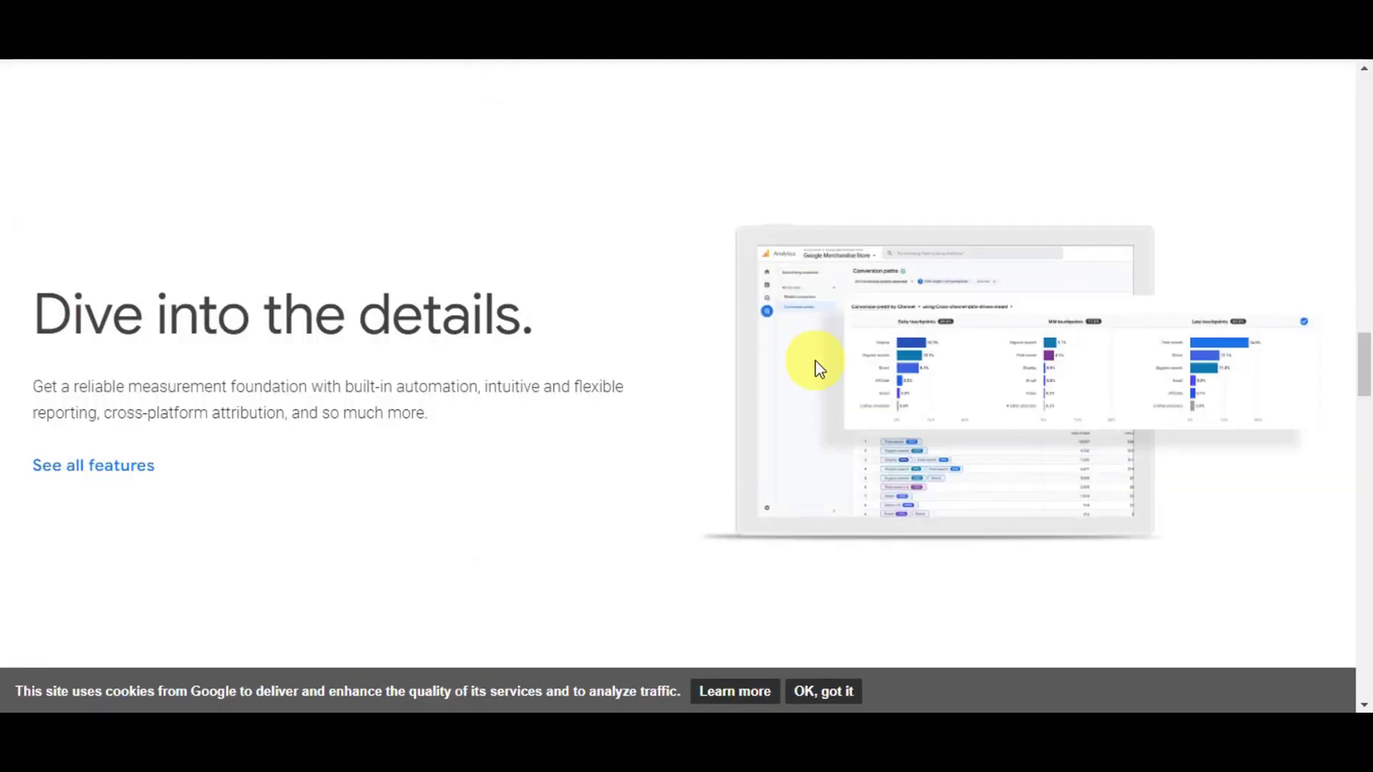
Return to the beginning of the Google Analytics overview page and open the Analytics sign-in.
scroll(1070, 310, up, 15)
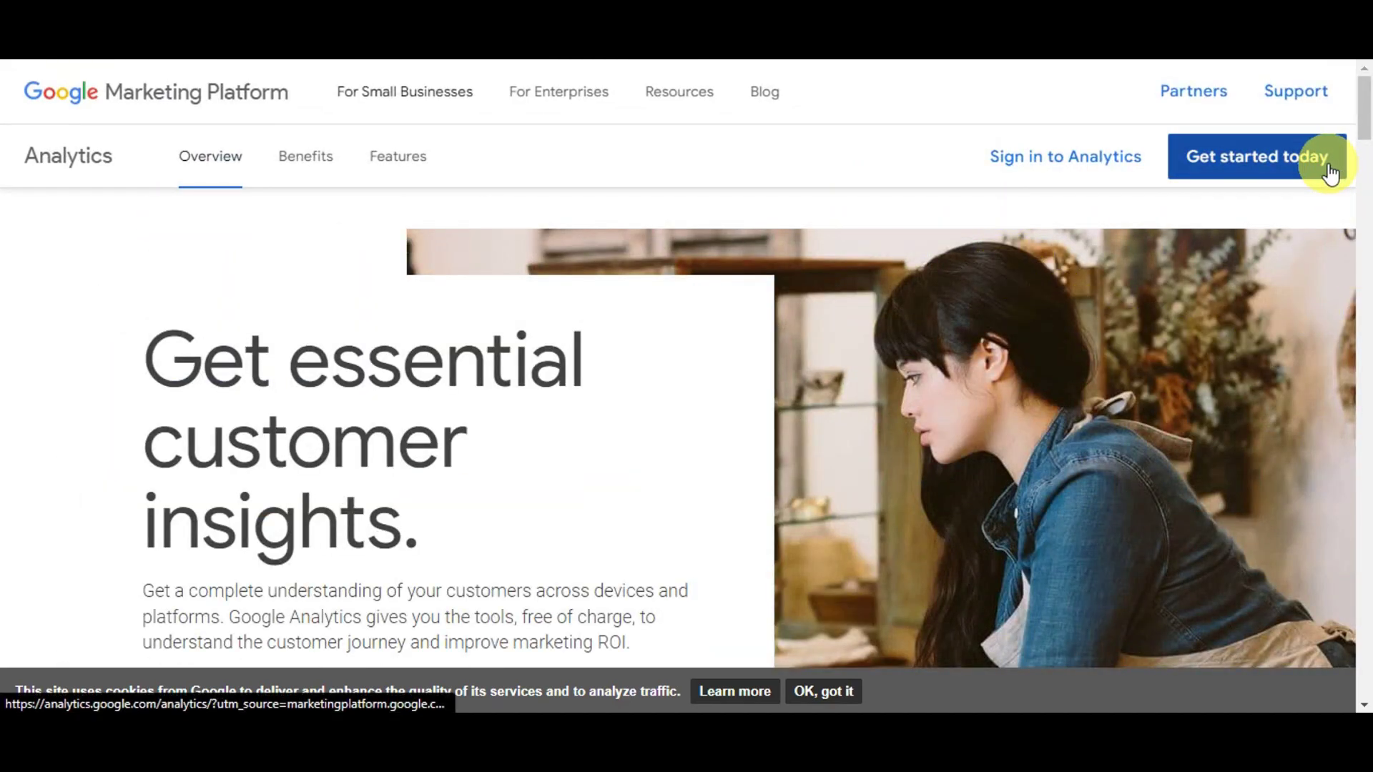
click(1130, 158)
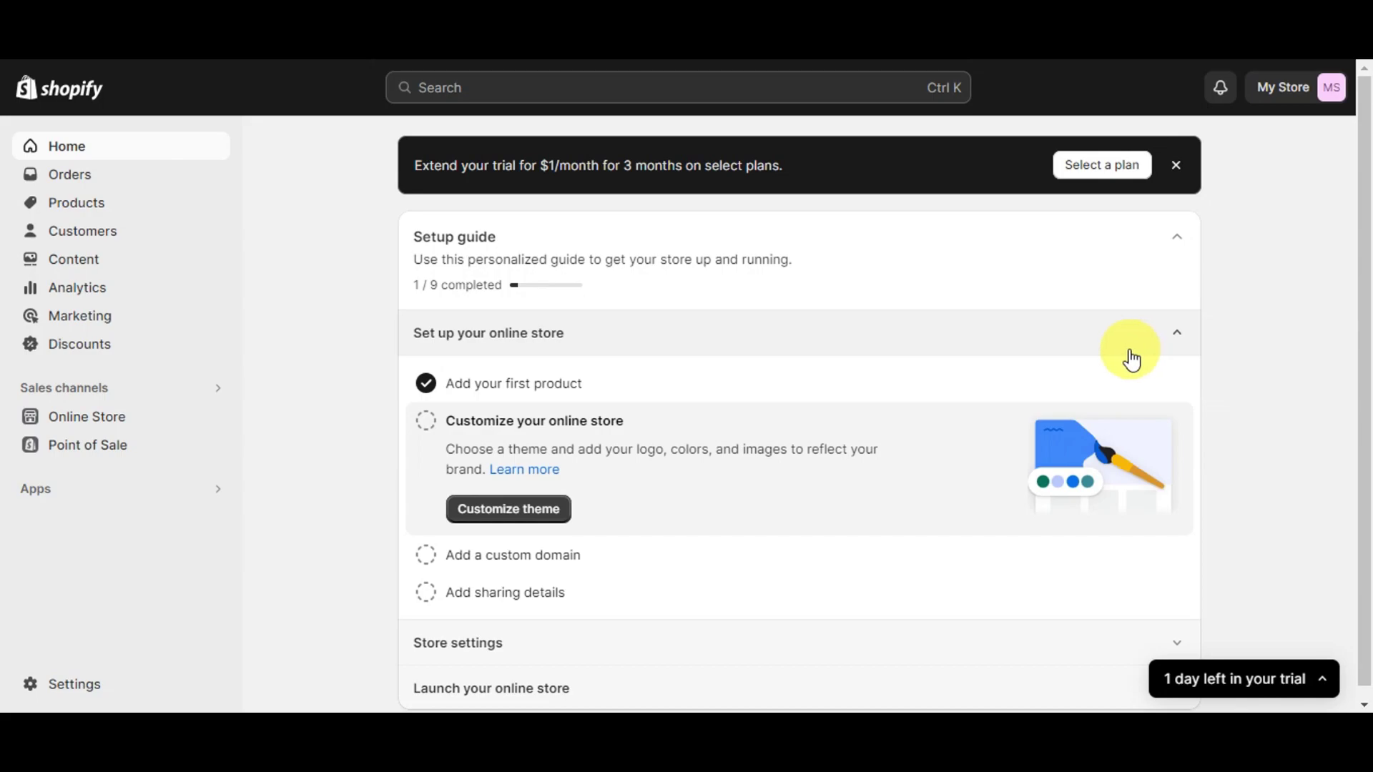
In the Shopify admin, open the online store's themes and start editing the code of the current Dawn theme.
click(93, 417)
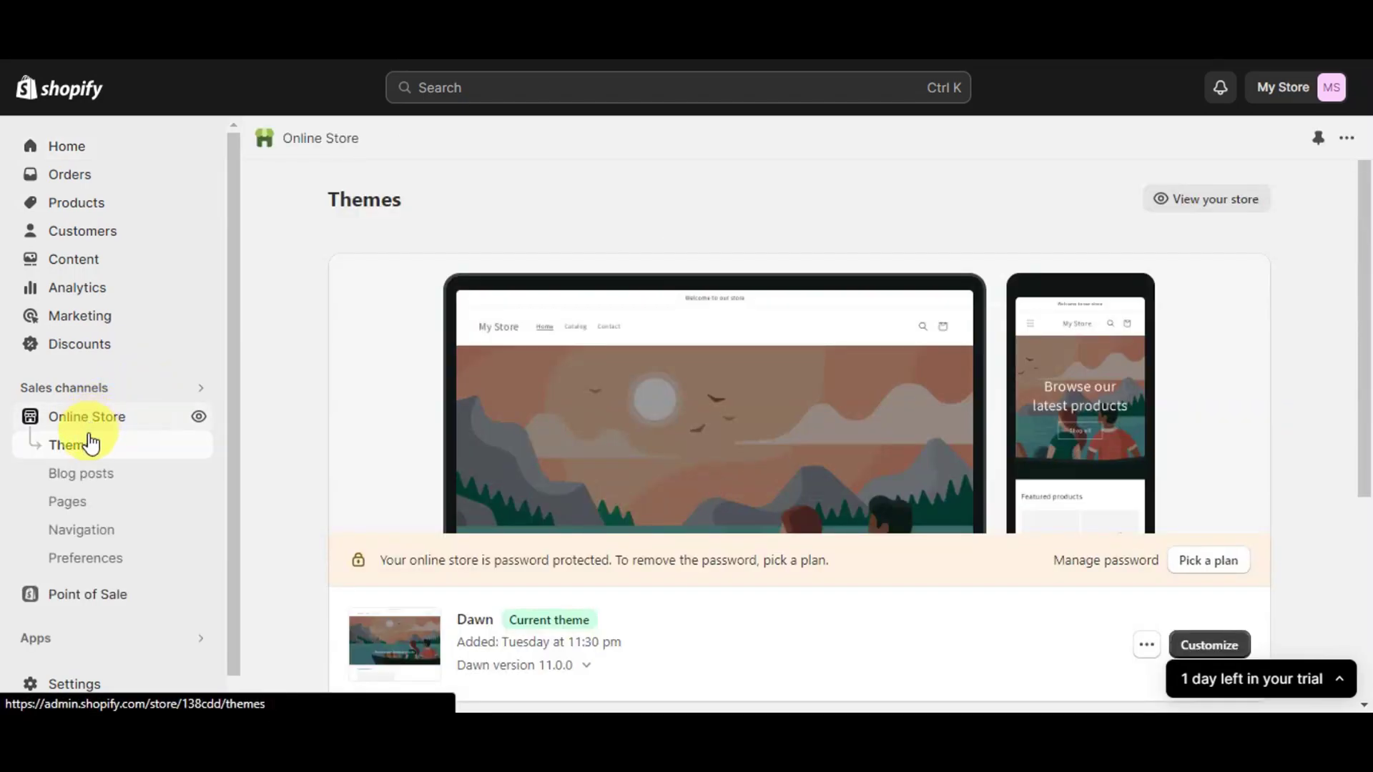
scroll(775, 469, down, 3)
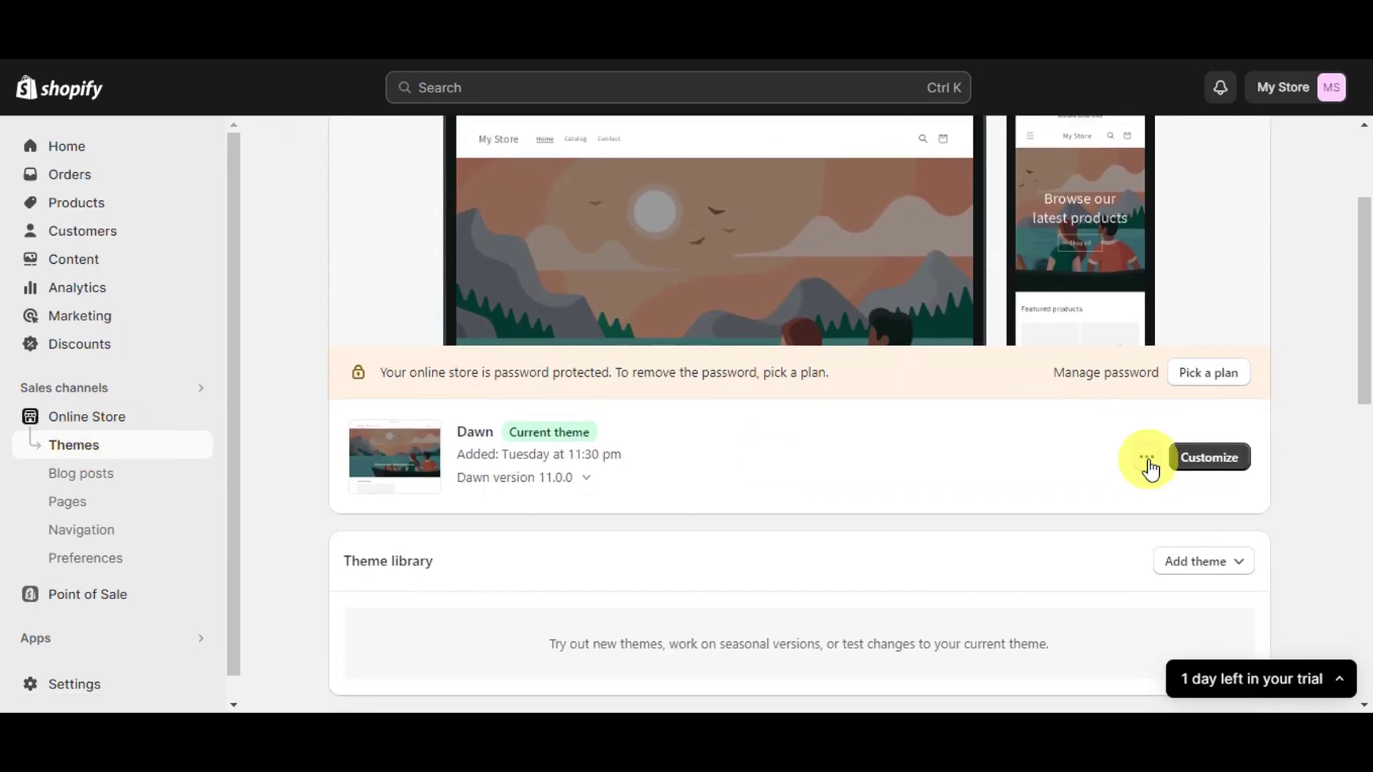
click(1148, 464)
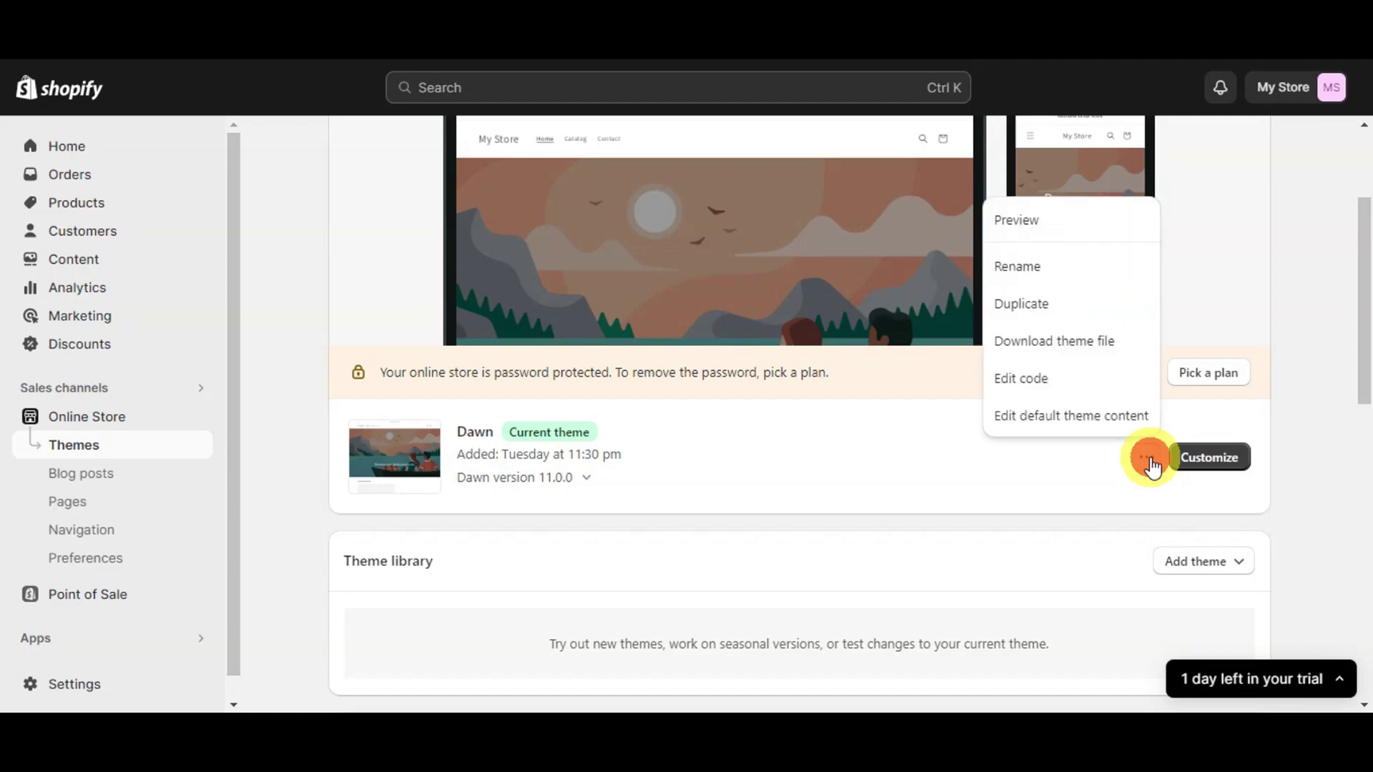
click(1080, 377)
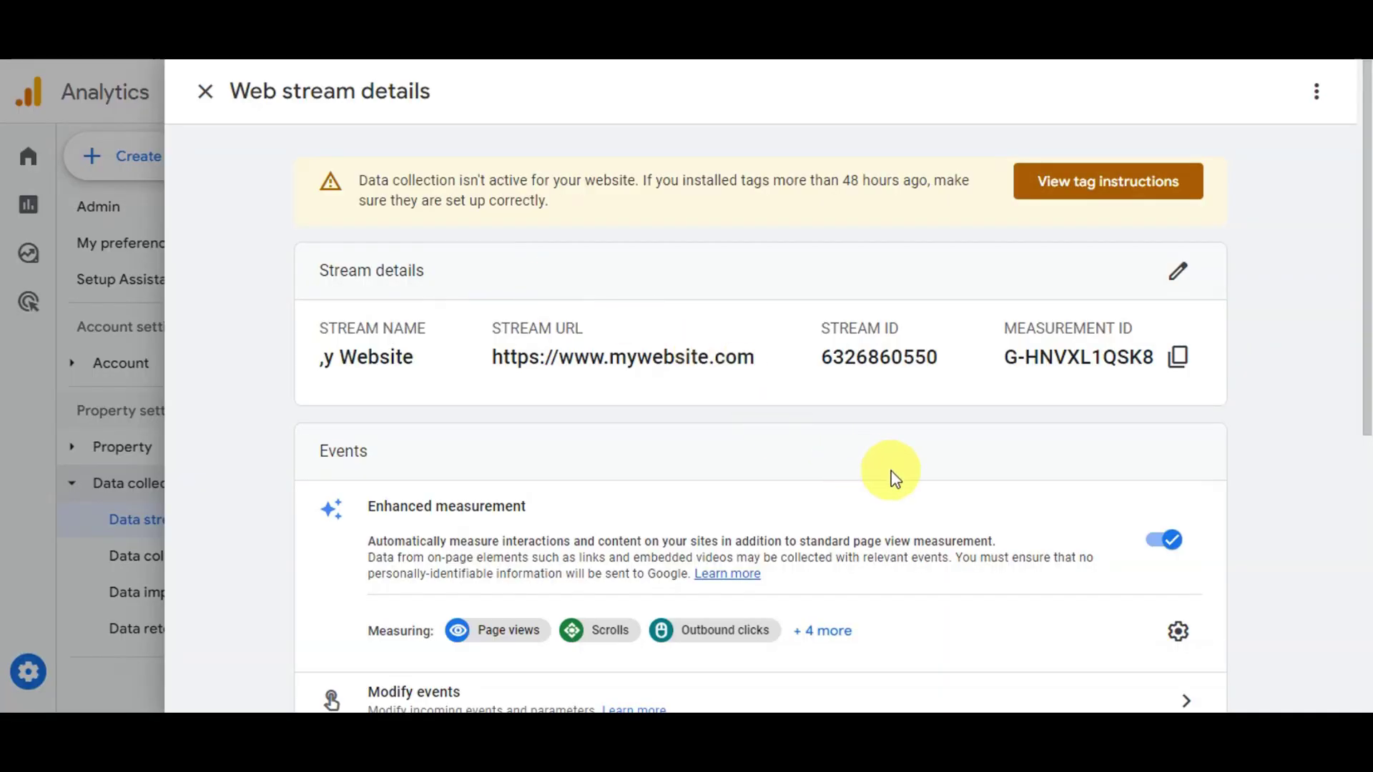
Switch to Google Analytics, show the web stream's manual tag installation instructions, and select the Google tag snippet.
click(1316, 94)
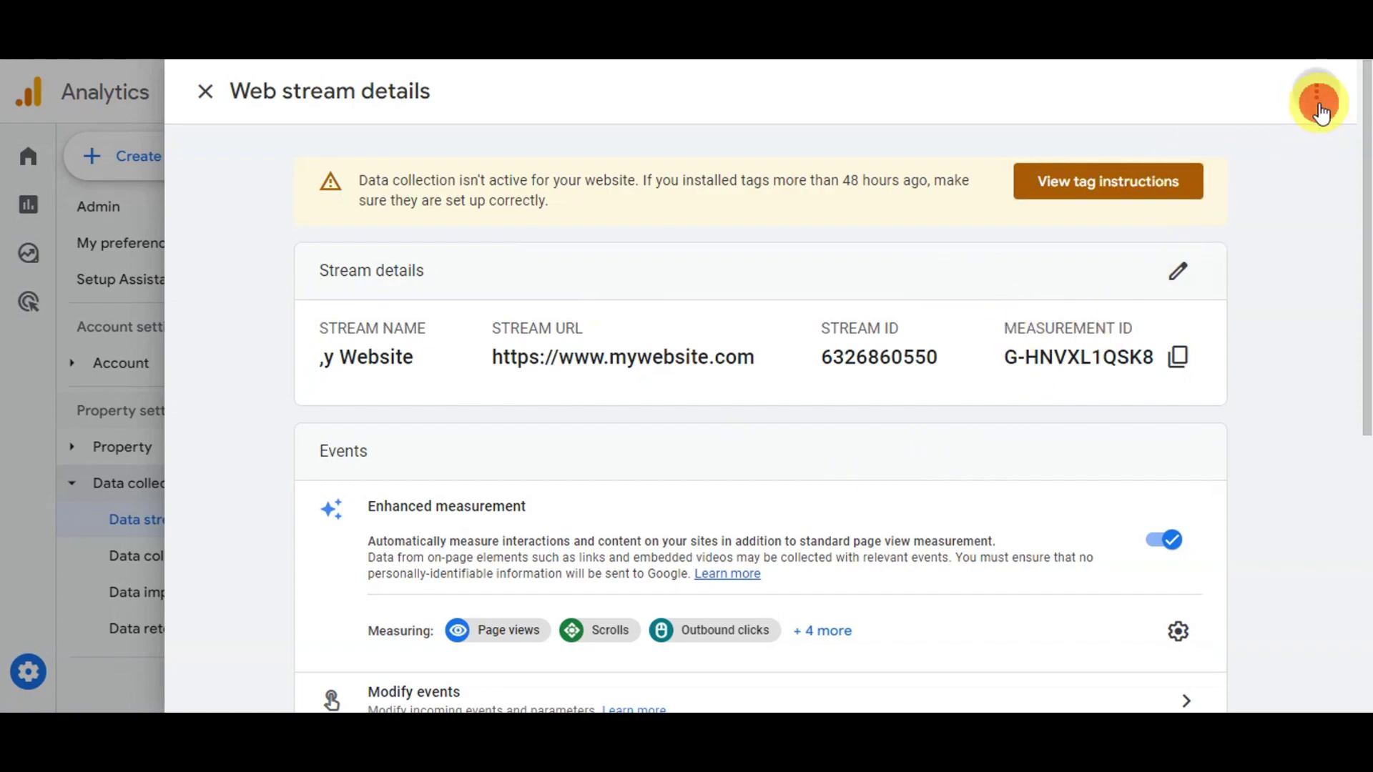
click(1177, 179)
click(1180, 182)
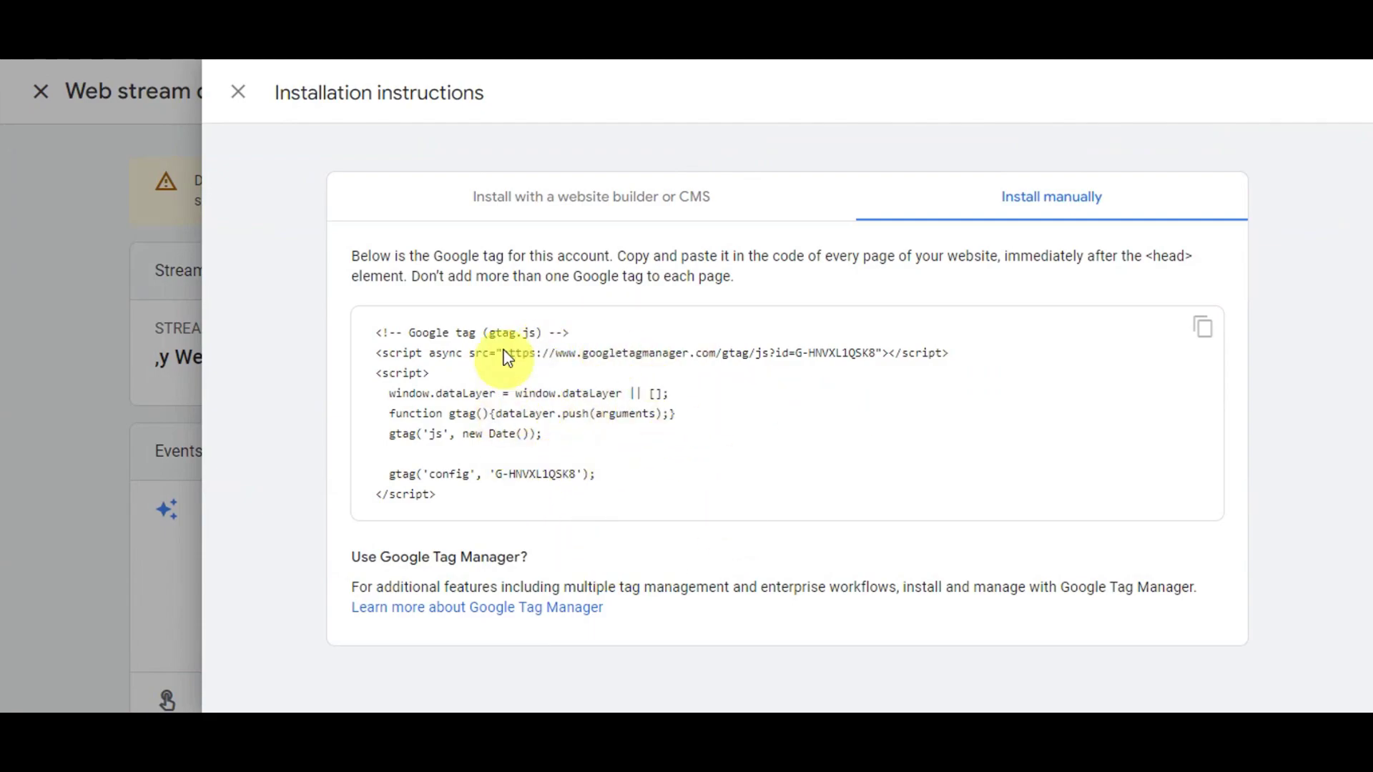
drag(463, 509, 362, 333)
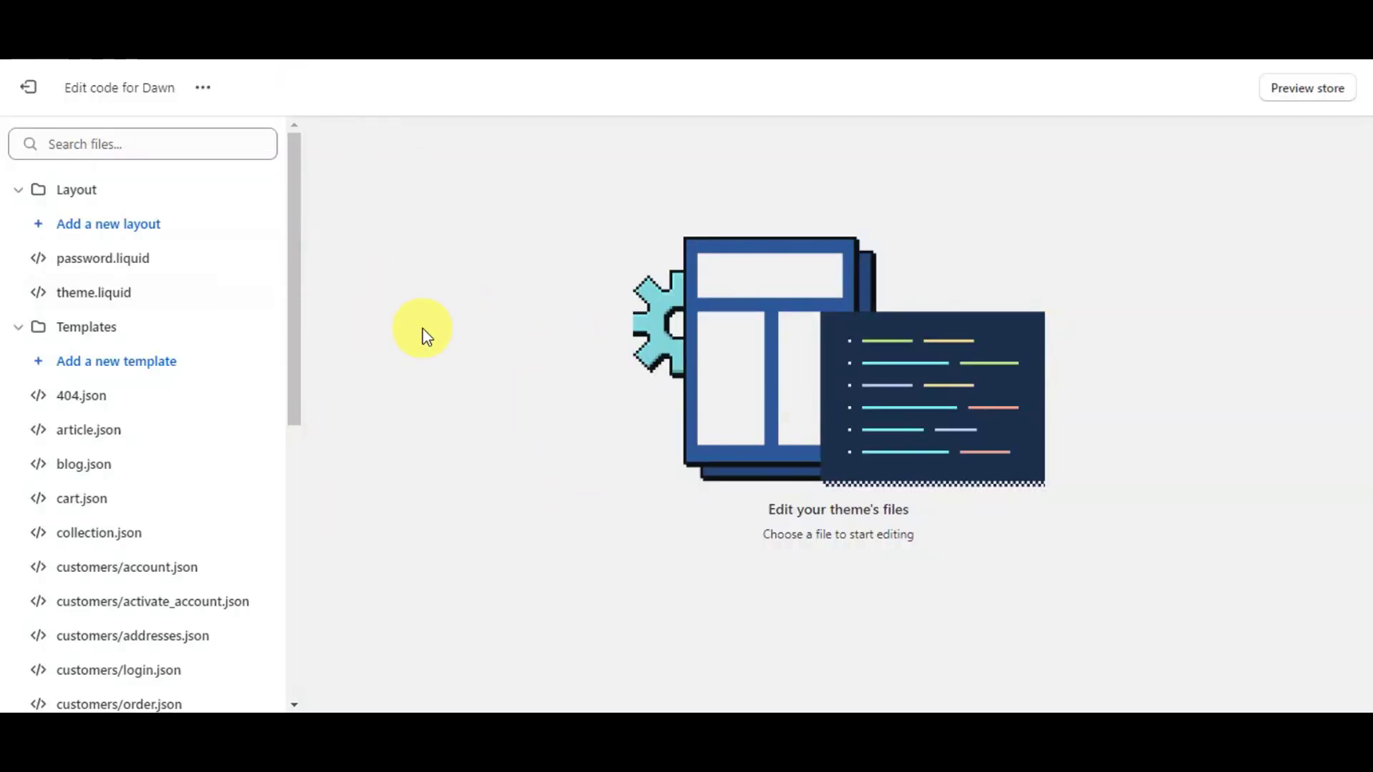
Switch to the Dawn theme's code editor in Shopify, search it for "<!-- Google tag (gtag.js) -->", and leave the editor.
key(ctrl+f)
text(<!-- Google tag (gtag.js) -->)
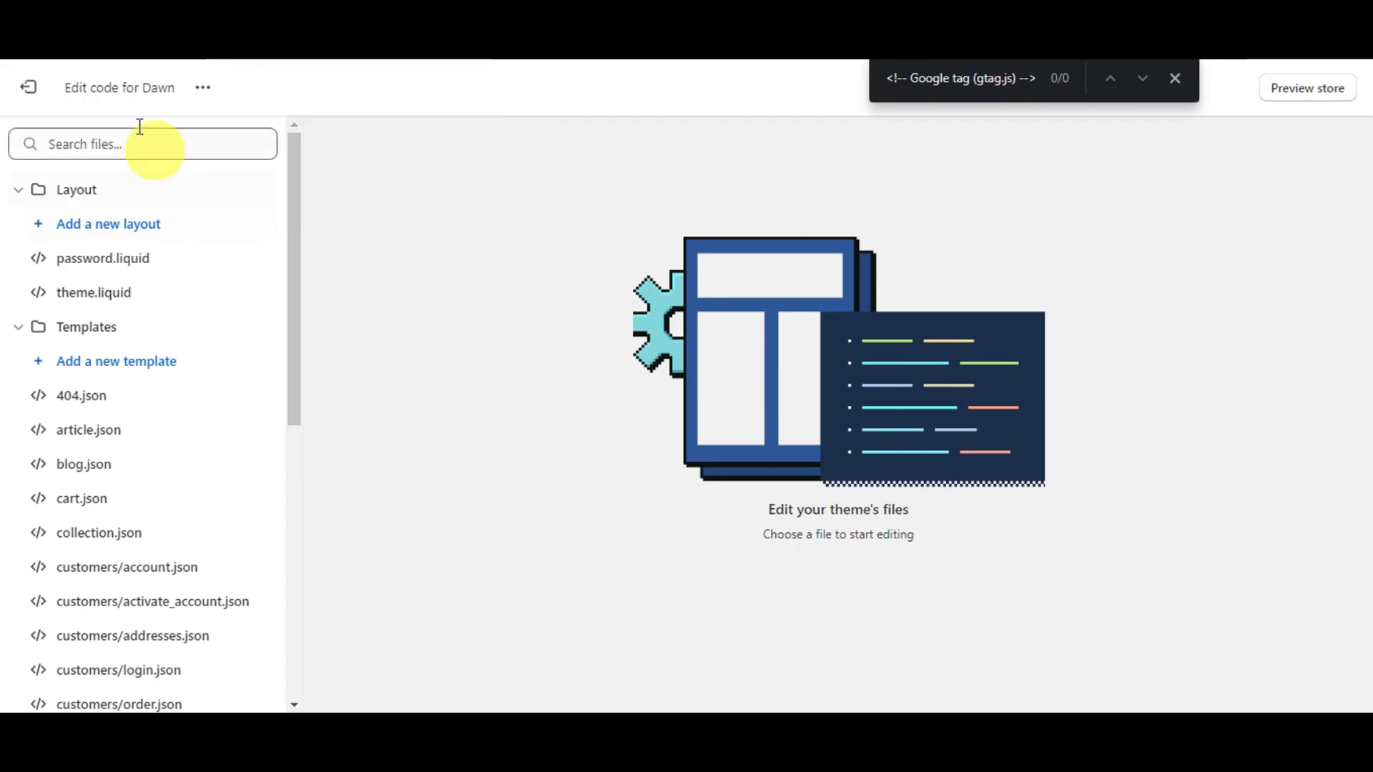
click(27, 88)
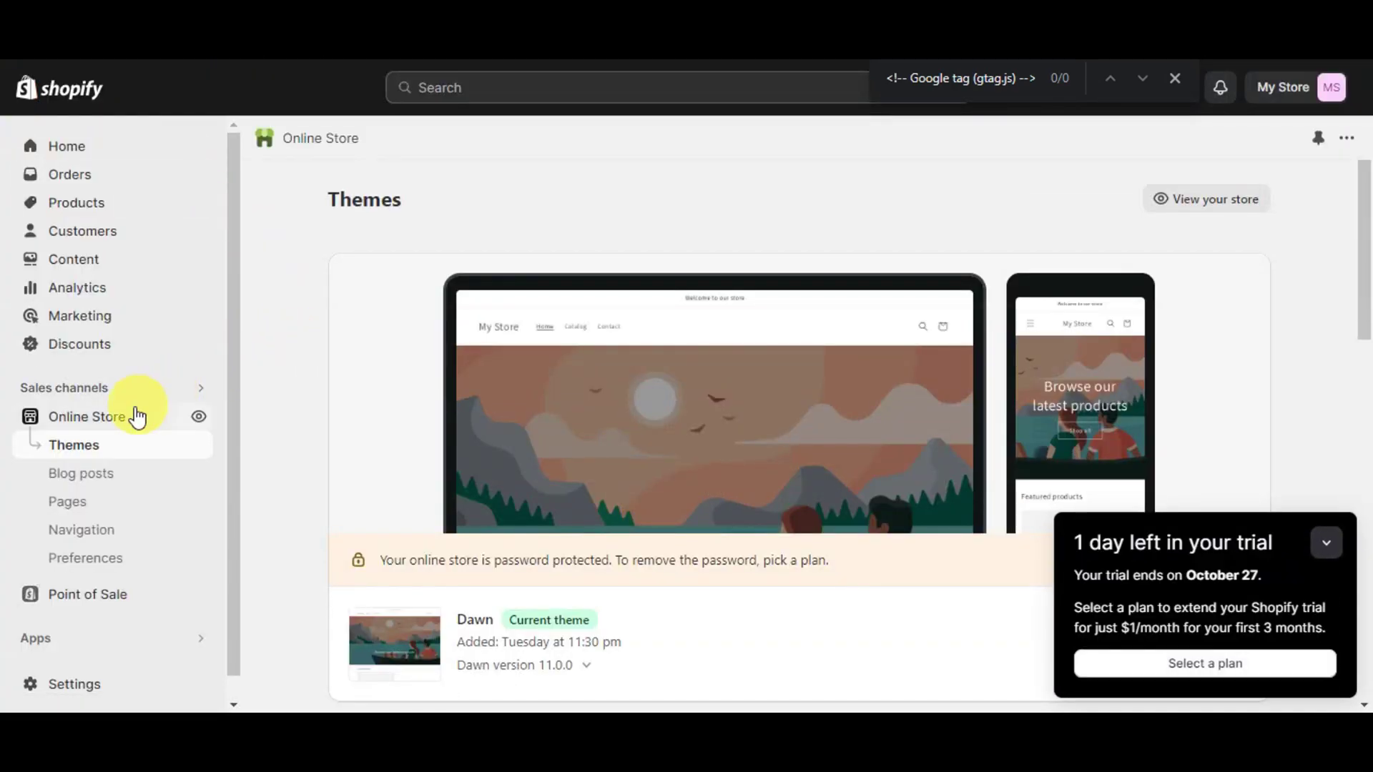
Open pixel management from the Google Analytics section of the online store preferences and add the Google & YouTube sales channel.
click(91, 562)
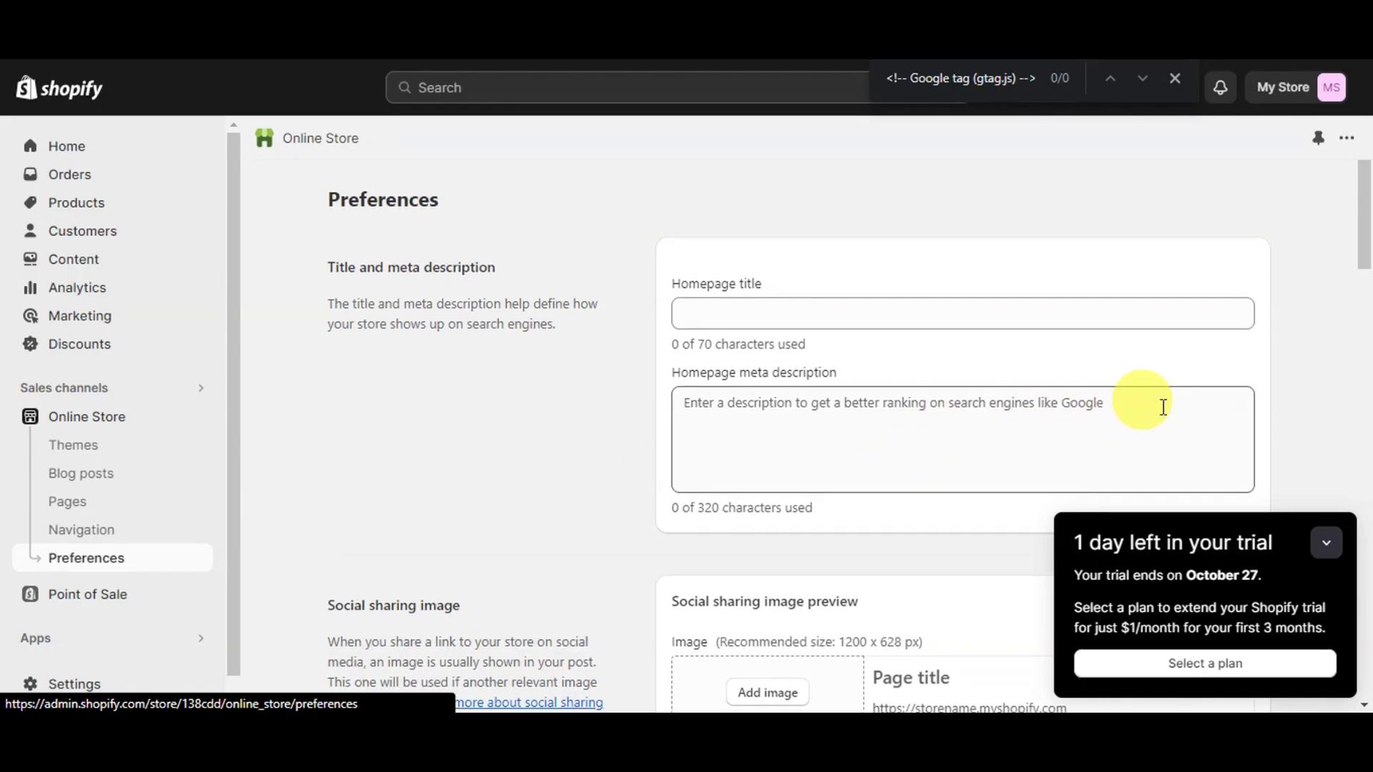
click(1327, 543)
scroll(1072, 410, down, 8)
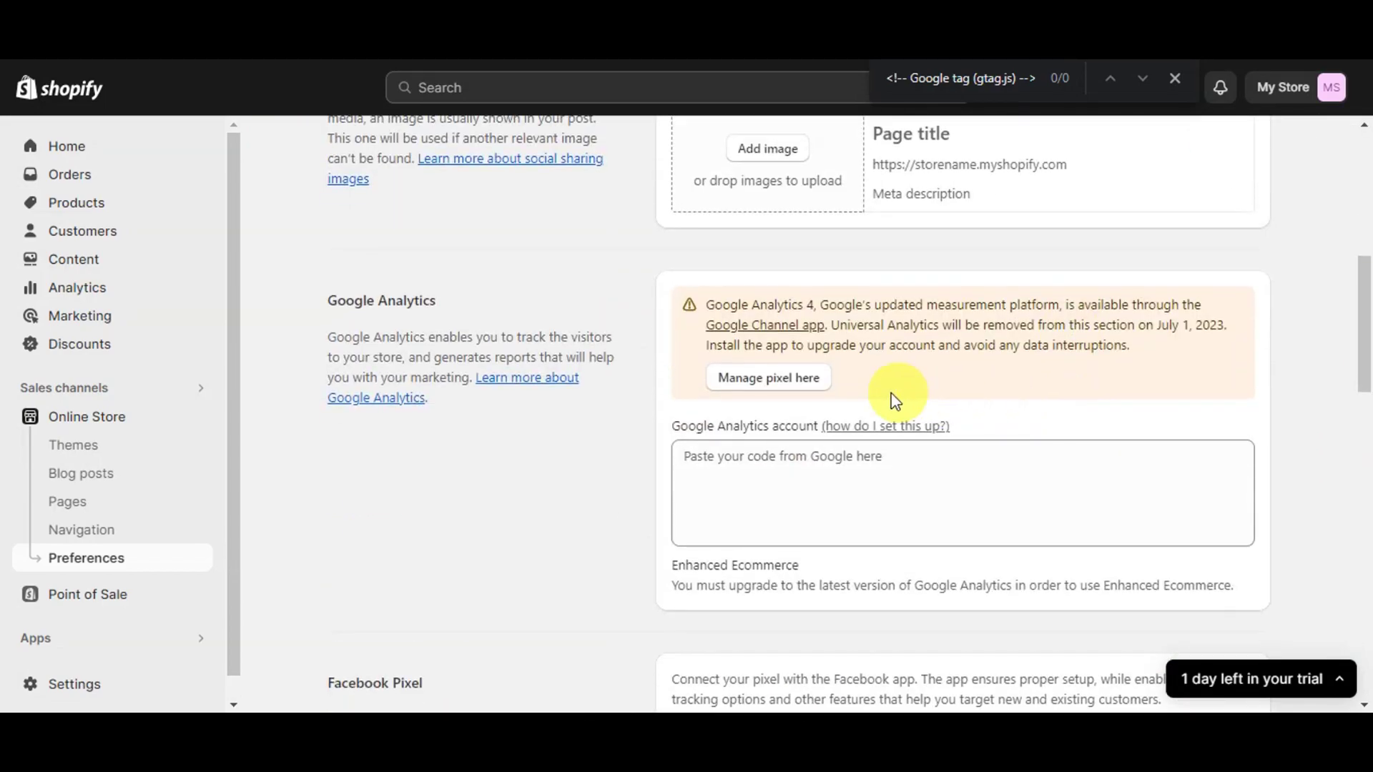
click(794, 379)
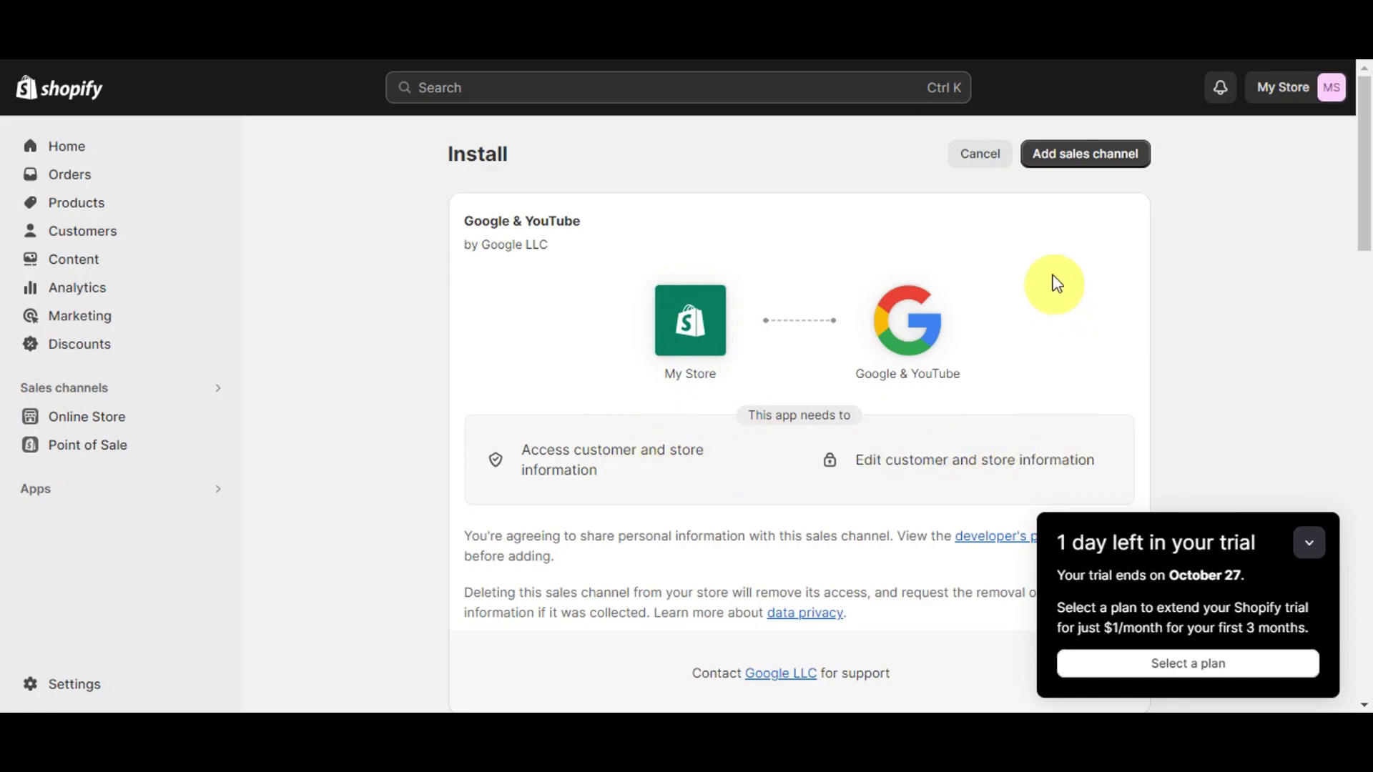
click(1079, 162)
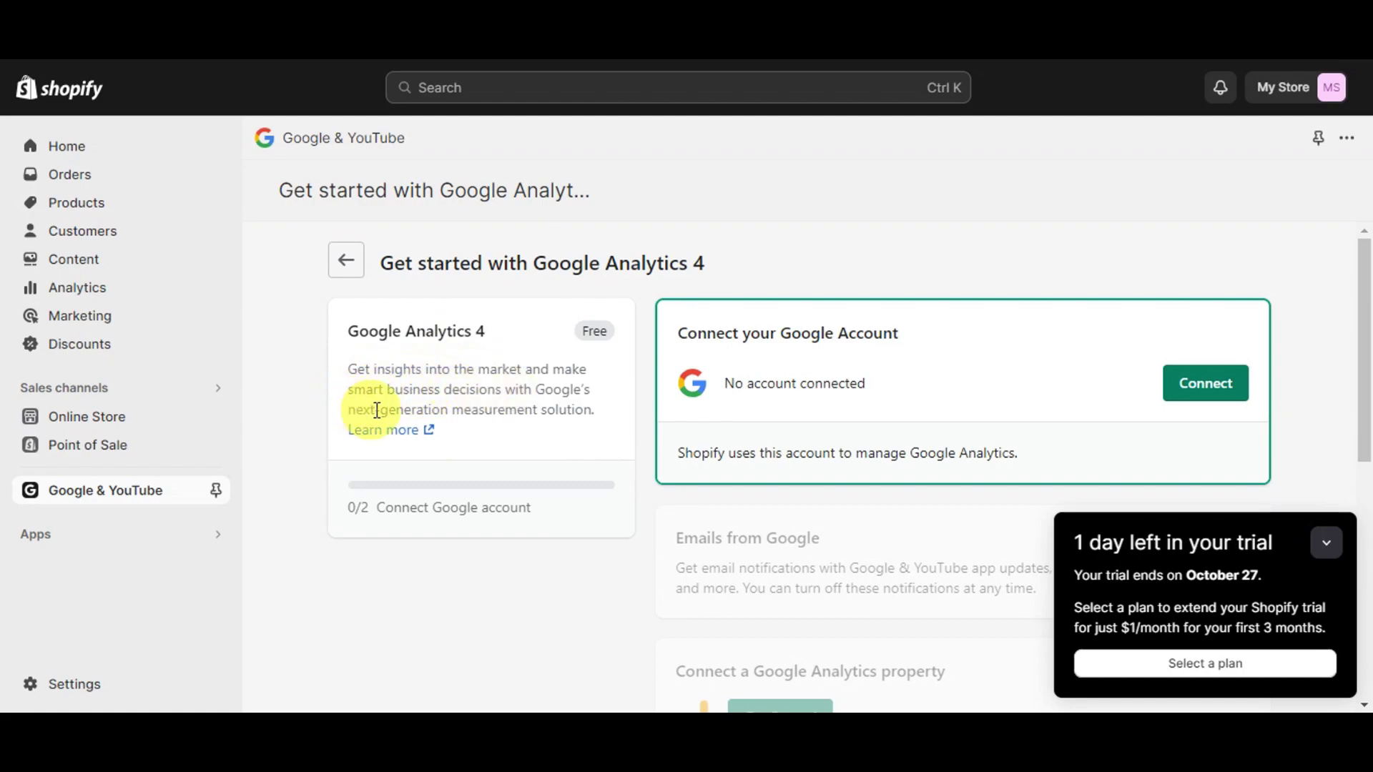
Open the Analytics Help article introducing Google Analytics 4 and read its overview of the new property type.
click(410, 429)
scroll(597, 407, down, 2)
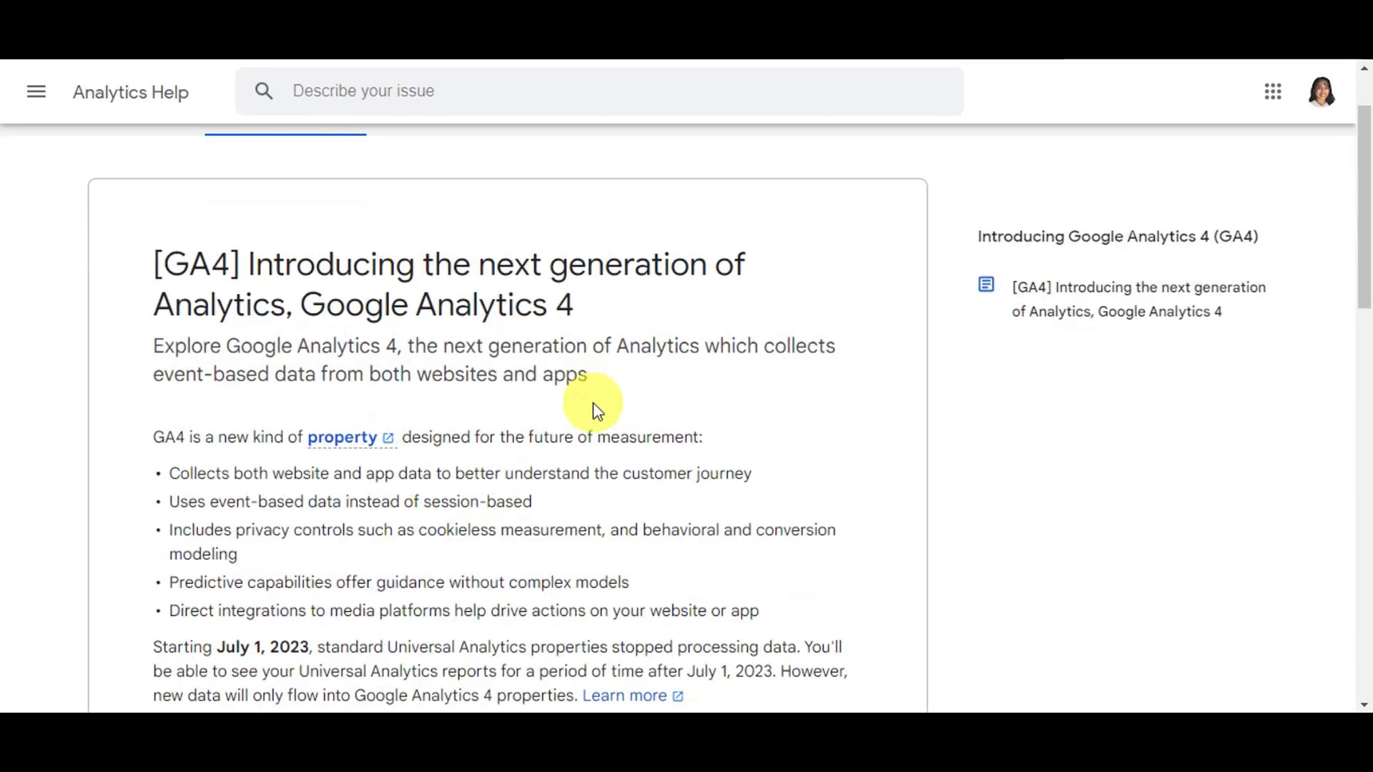
scroll(594, 402, down, 2)
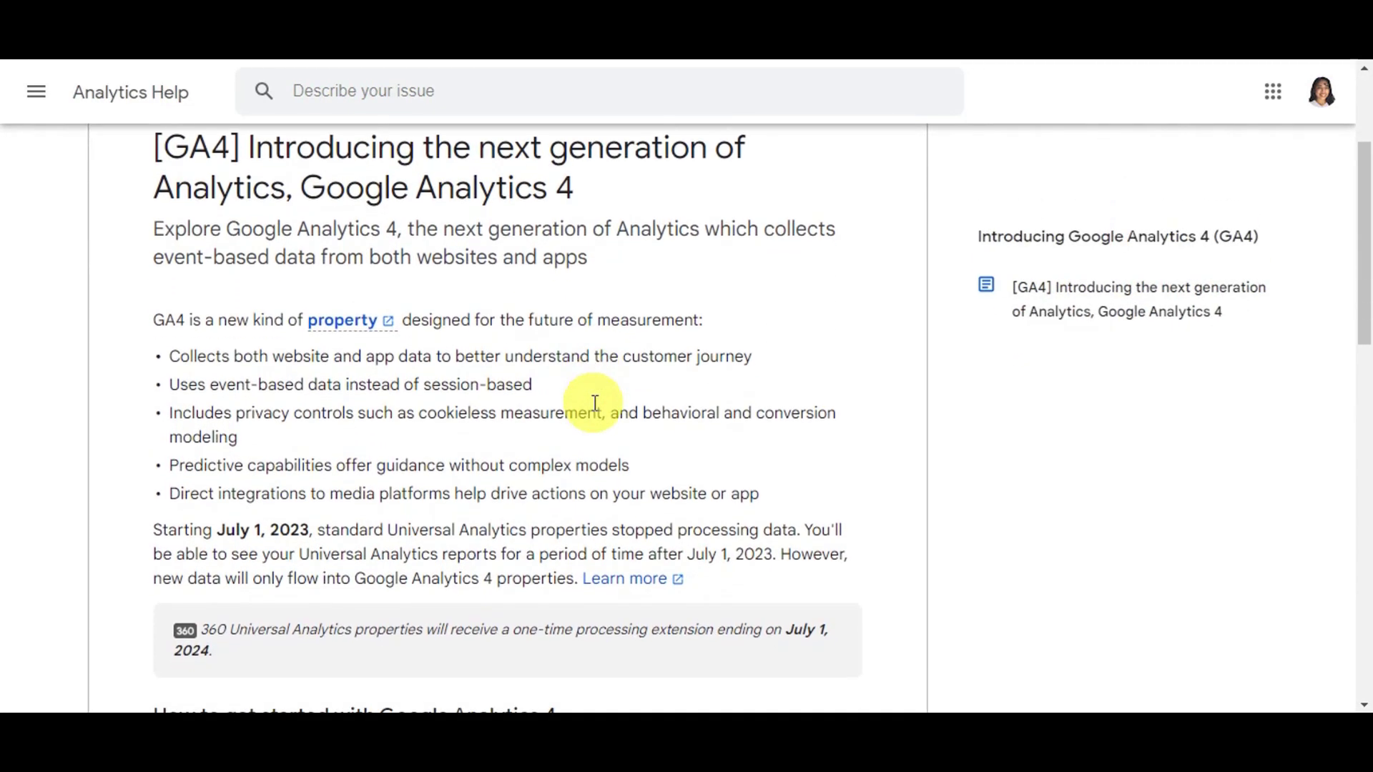
scroll(595, 402, down, 1)
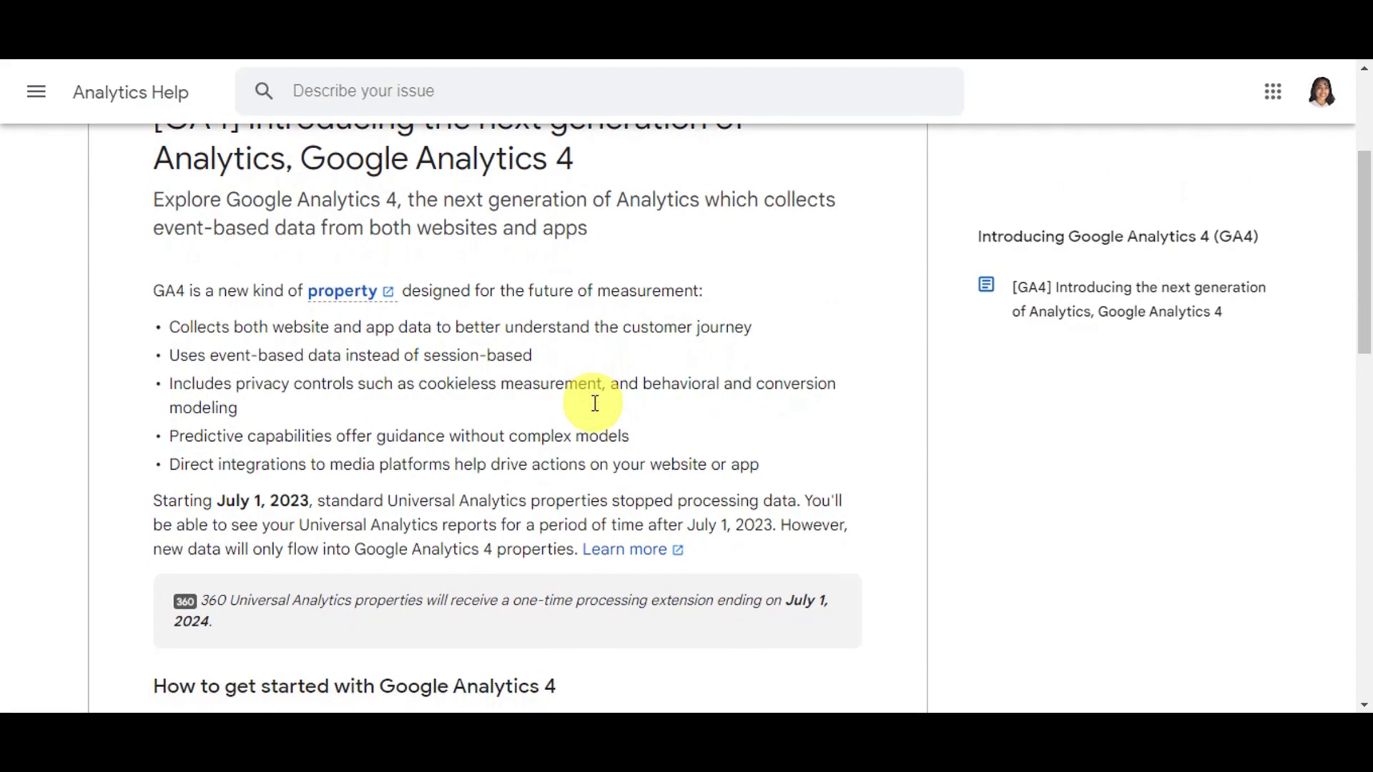
scroll(595, 403, down, 1)
scroll(594, 404, down, 1)
scroll(594, 404, down, 1)
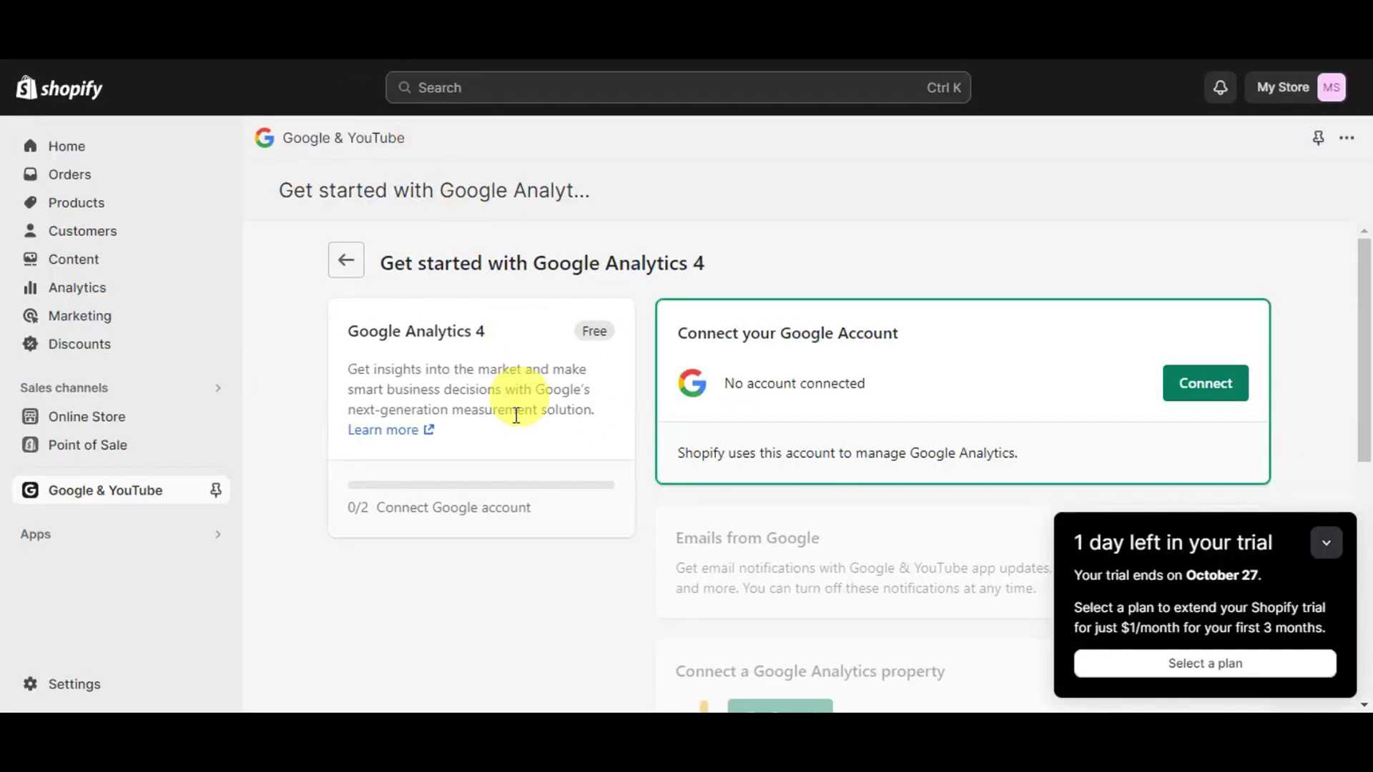
Return to the Google & YouTube channel in Shopify and start connecting a Google account for Google Analytics 4.
scroll(572, 433, down, 1)
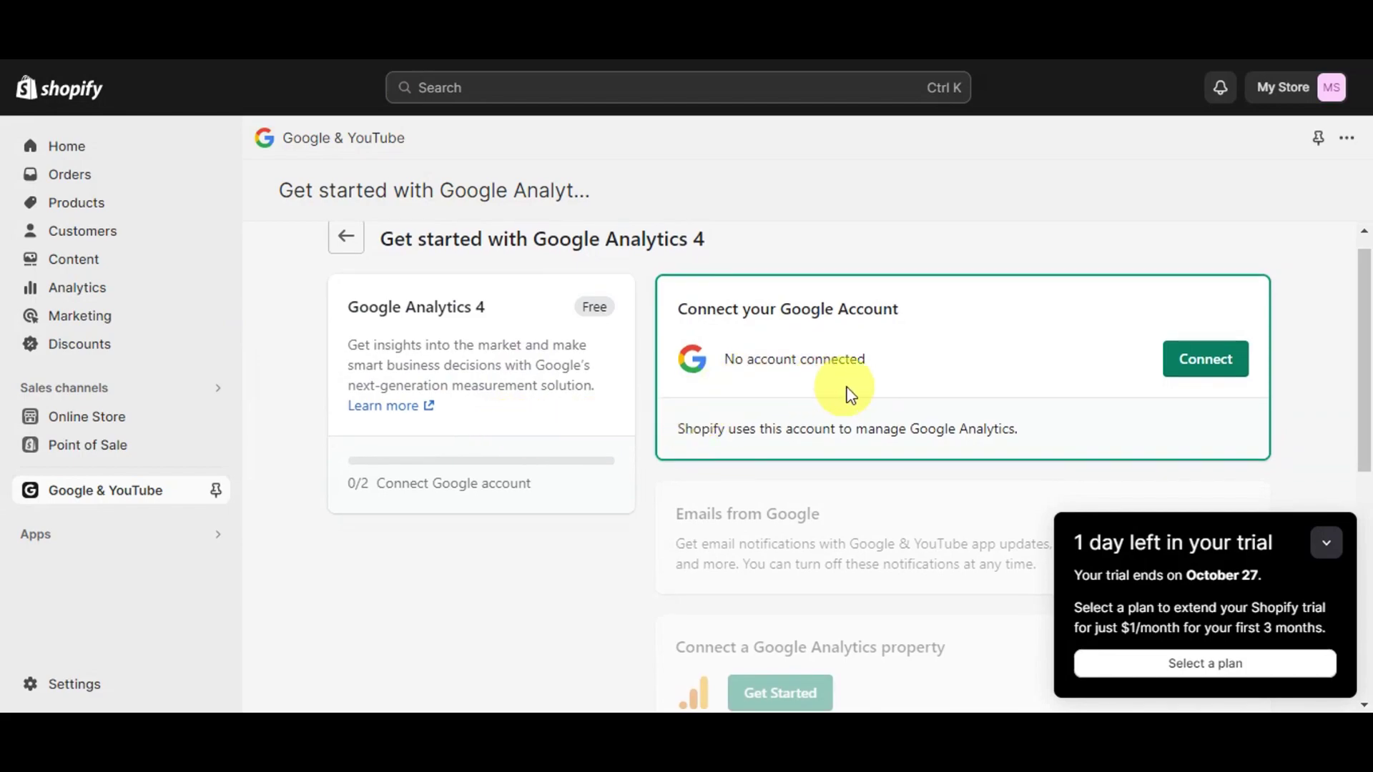
scroll(874, 379, down, 1)
scroll(874, 379, down, 1)
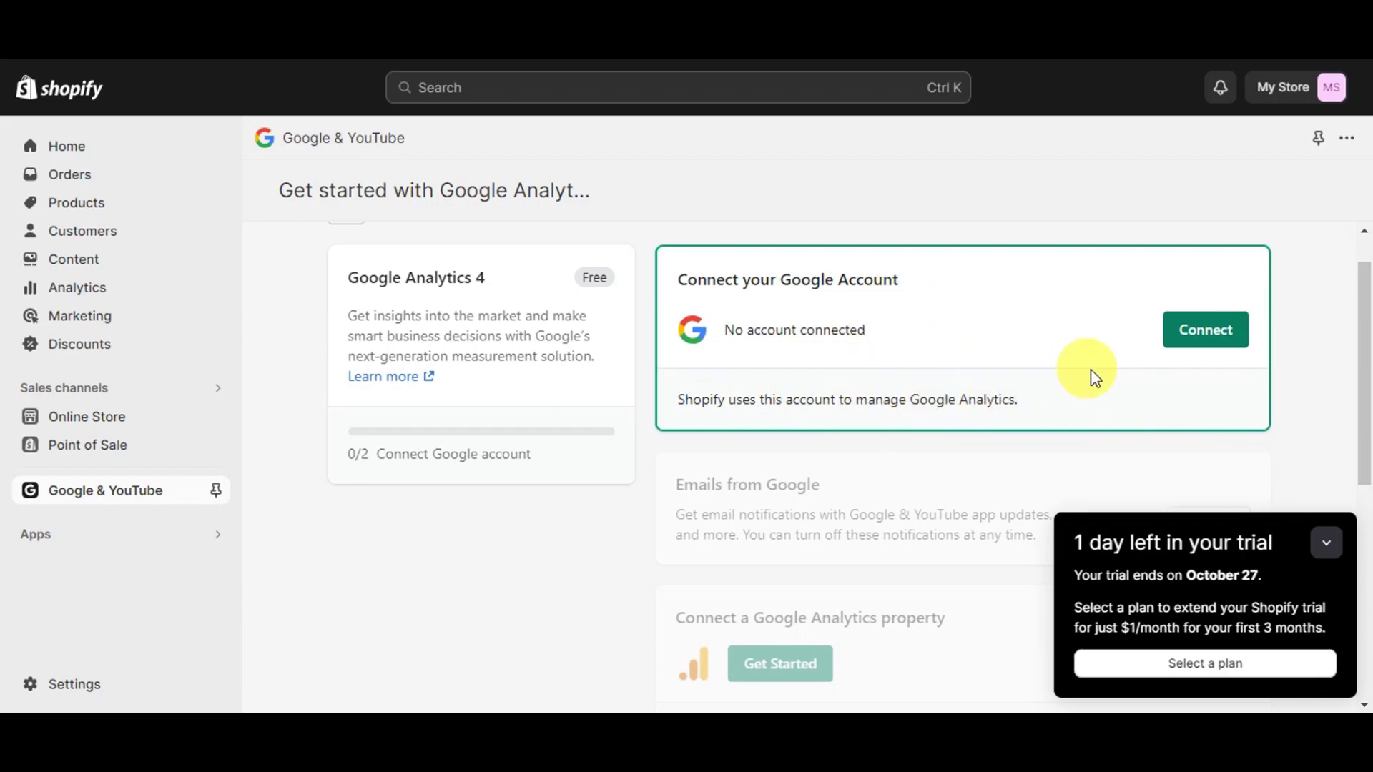
click(1203, 331)
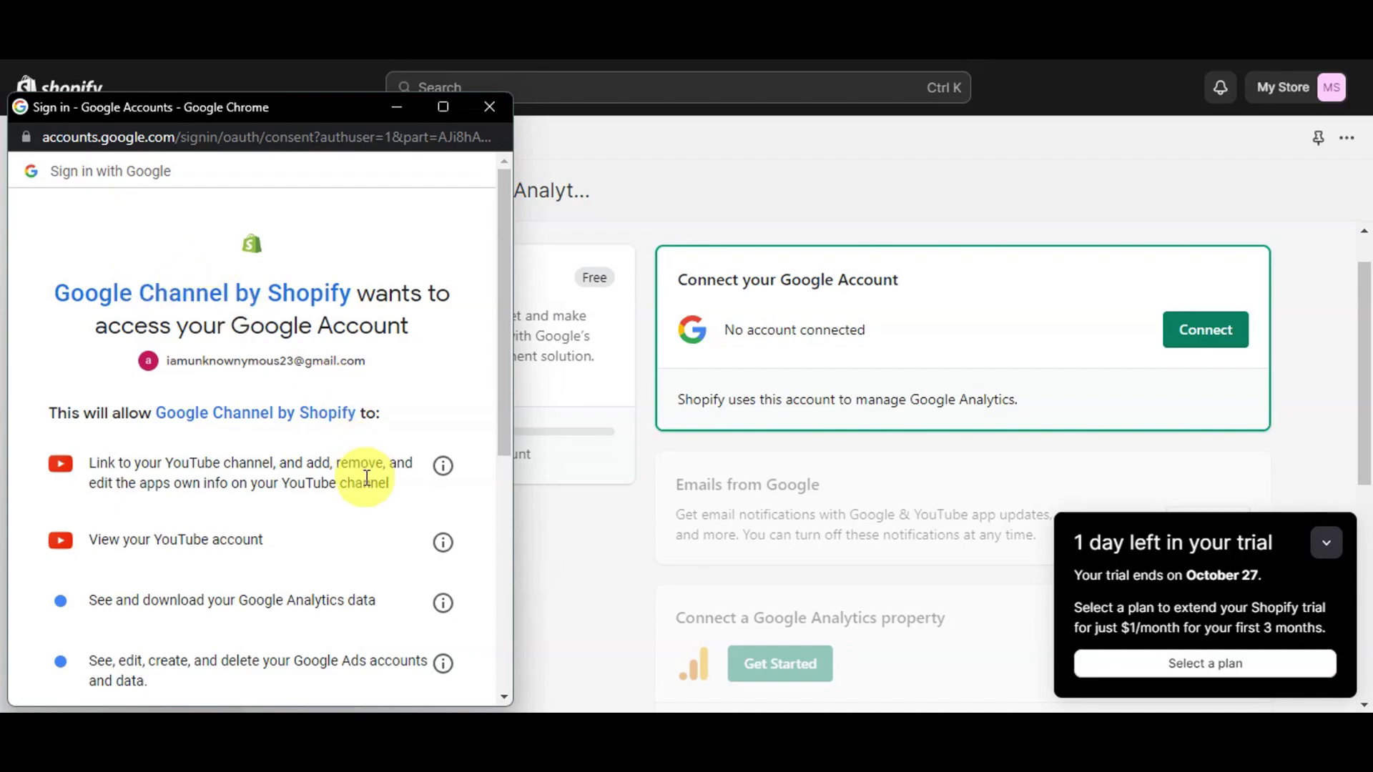
Review the permissions requested by Google Channel by Shopify and allow it to access the Google account.
scroll(365, 479, down, 1)
scroll(366, 477, down, 1)
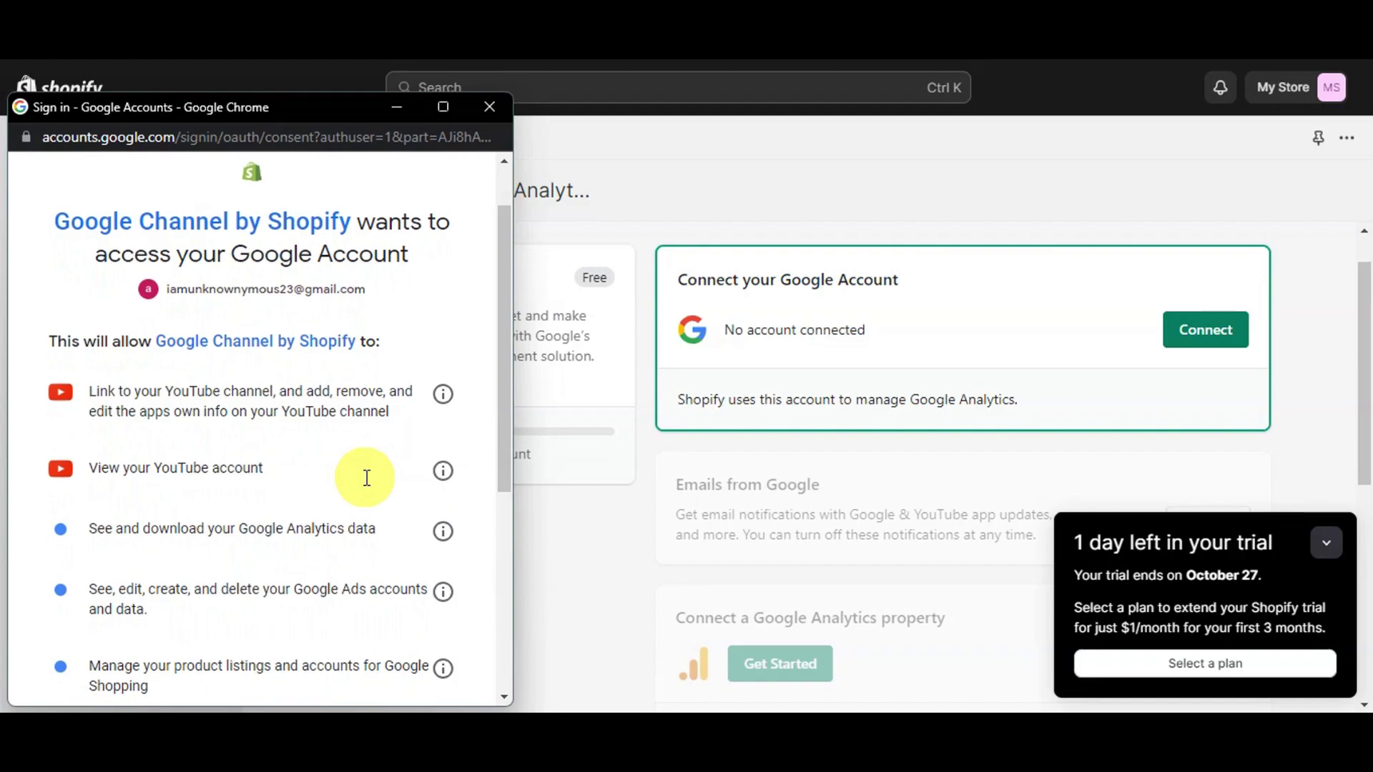
scroll(366, 477, down, 1)
scroll(365, 478, down, 2)
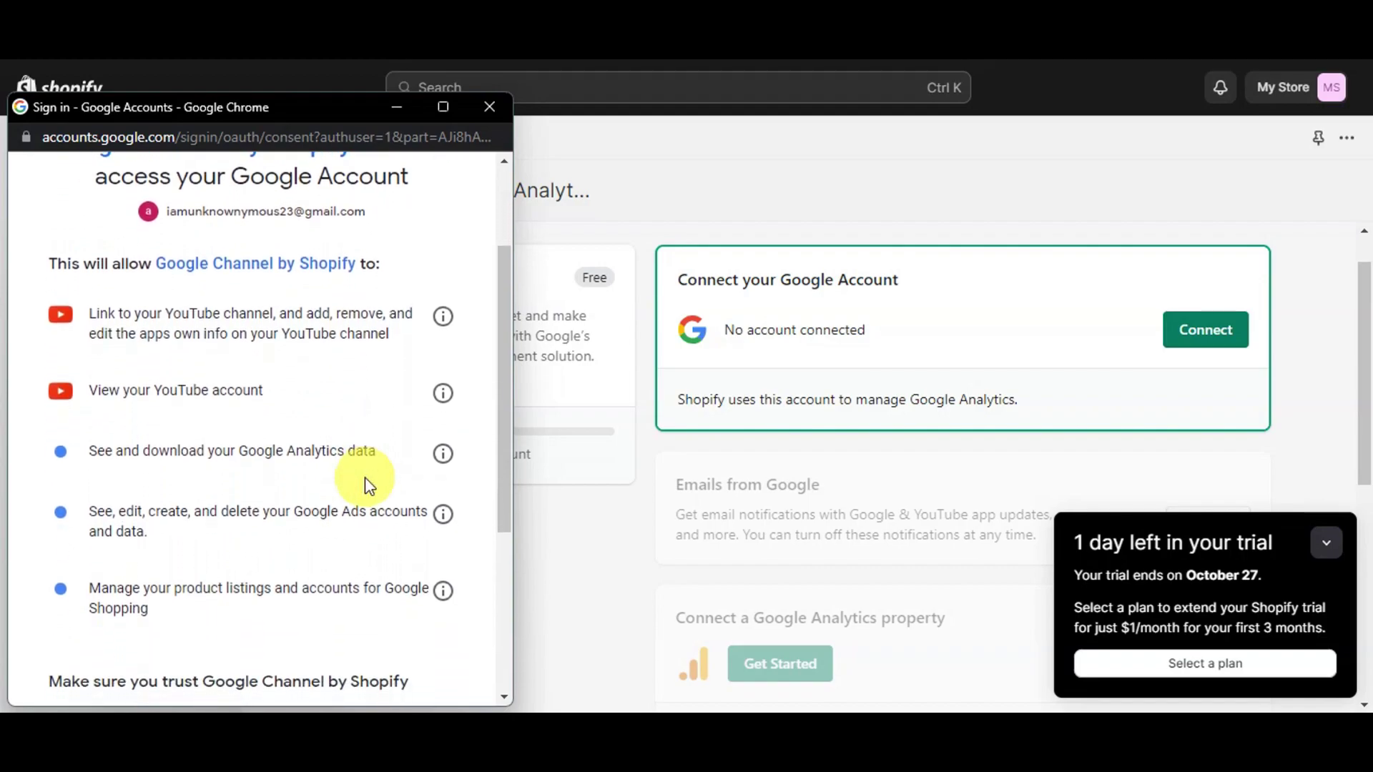
scroll(365, 478, down, 1)
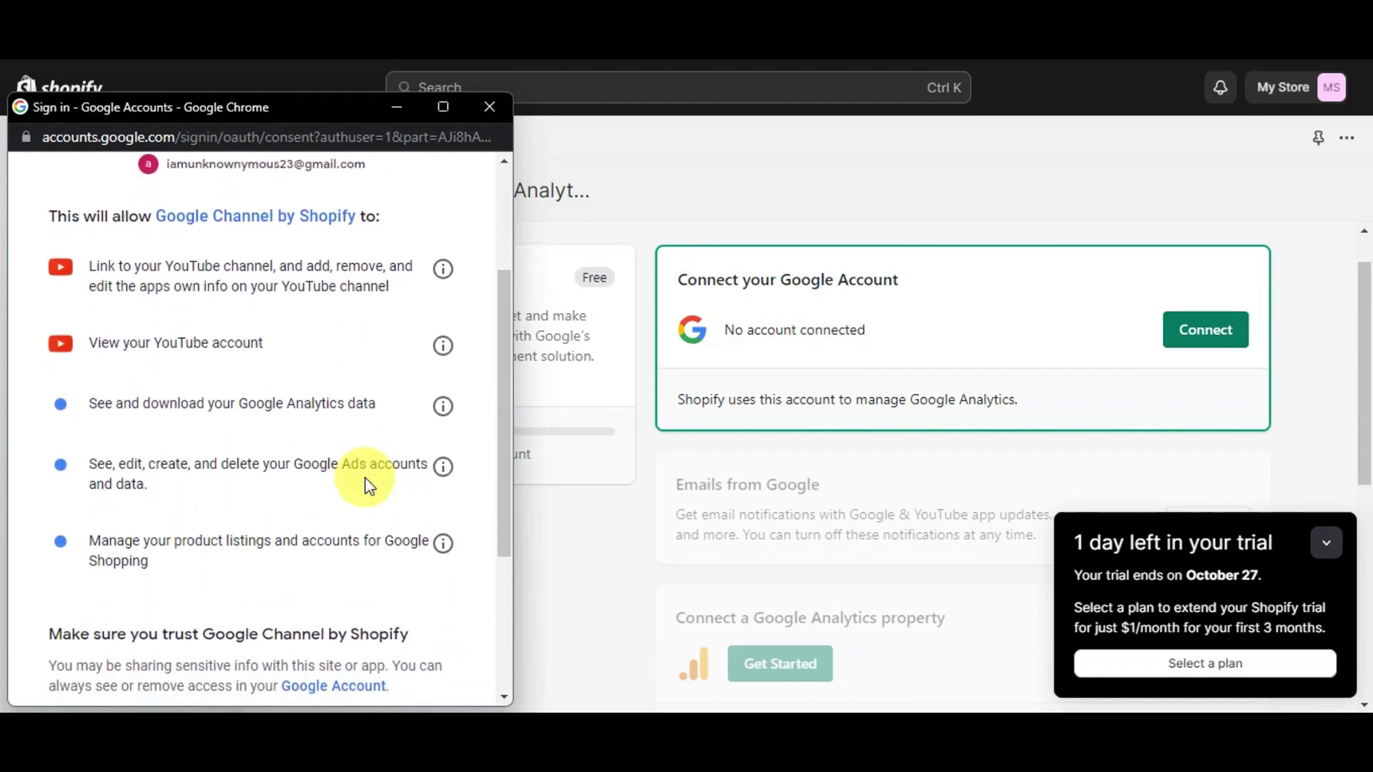
scroll(365, 478, down, 2)
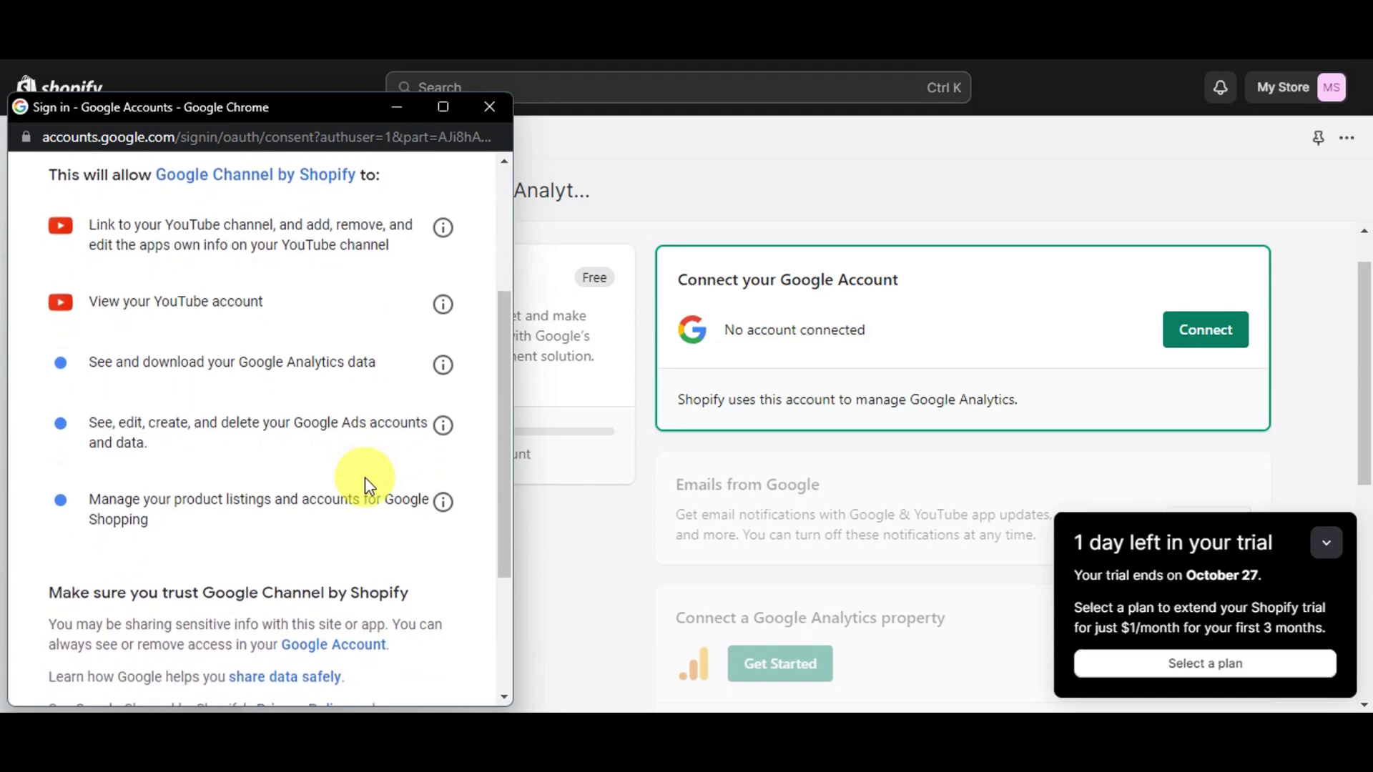
scroll(365, 478, down, 2)
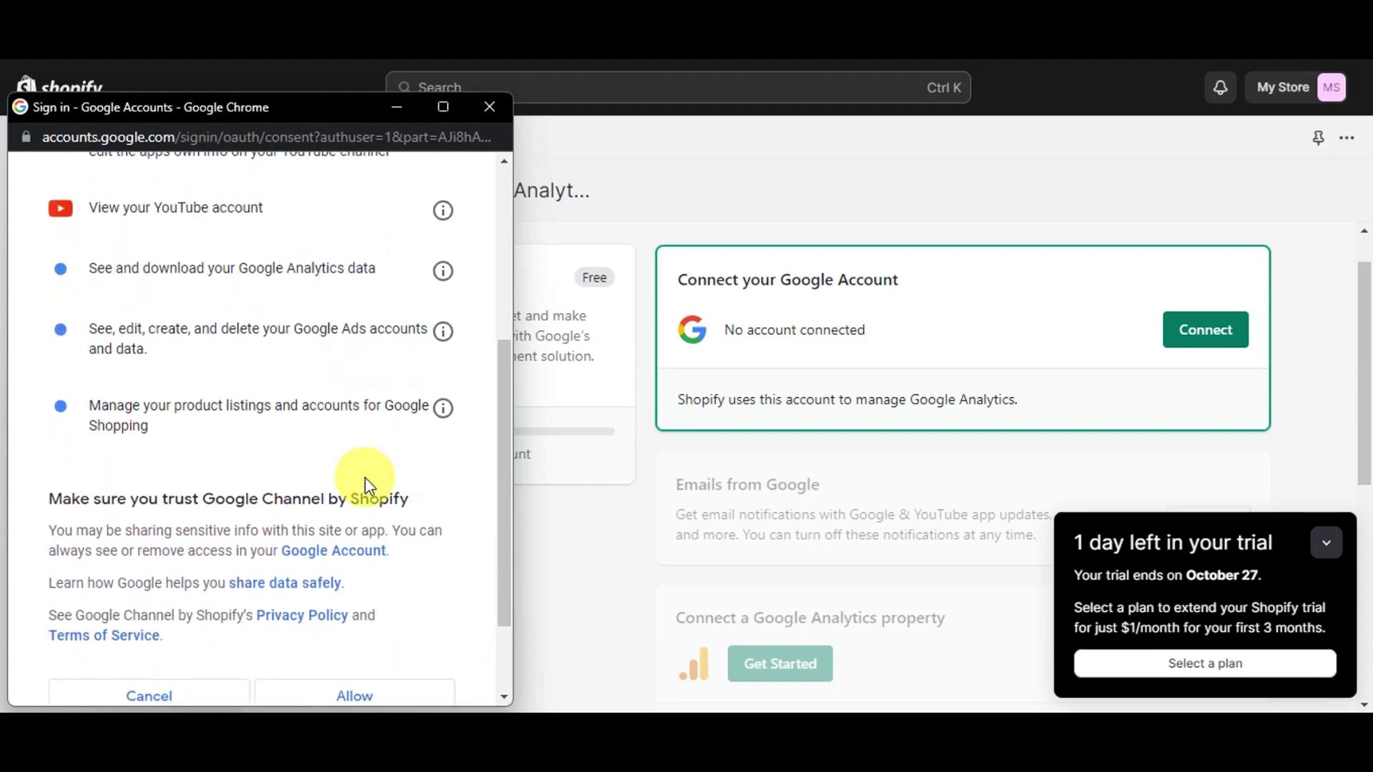
scroll(365, 478, down, 1)
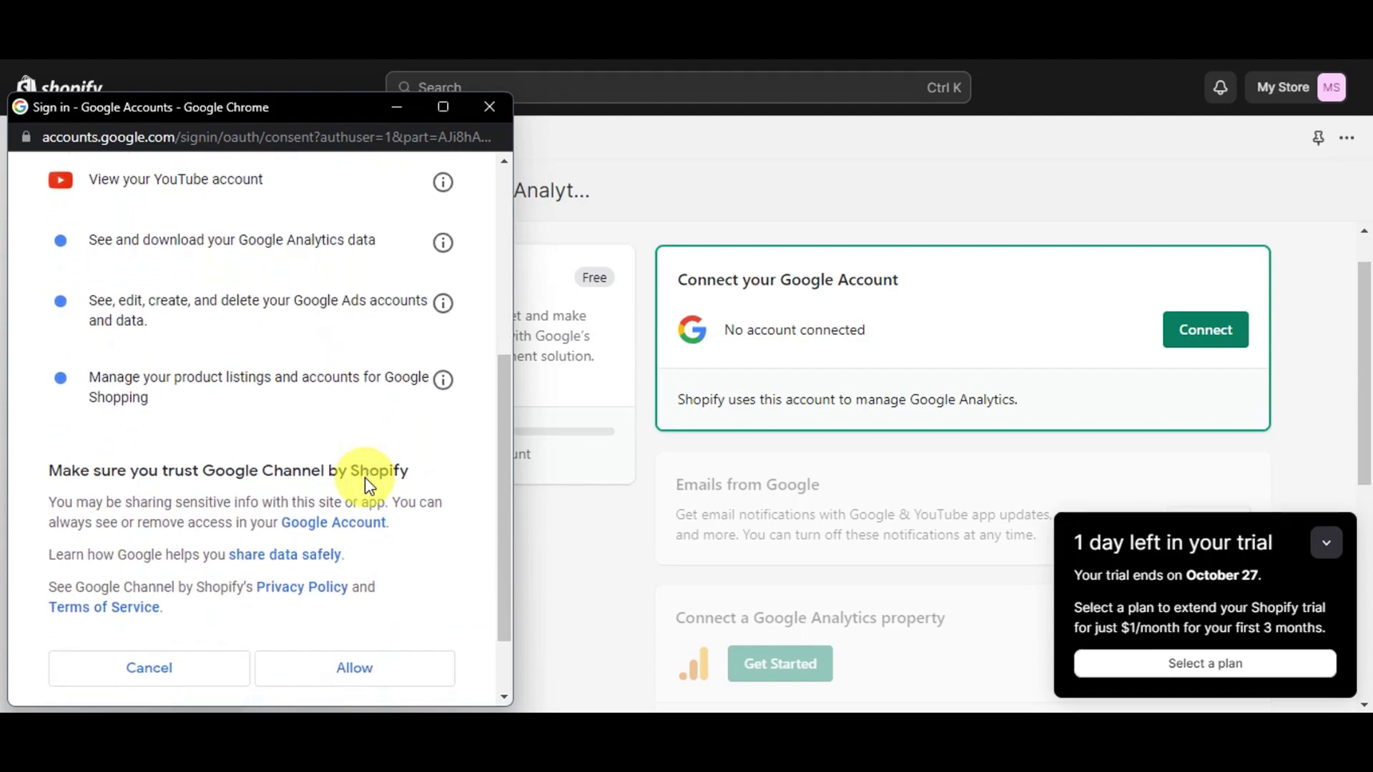
scroll(366, 478, down, 1)
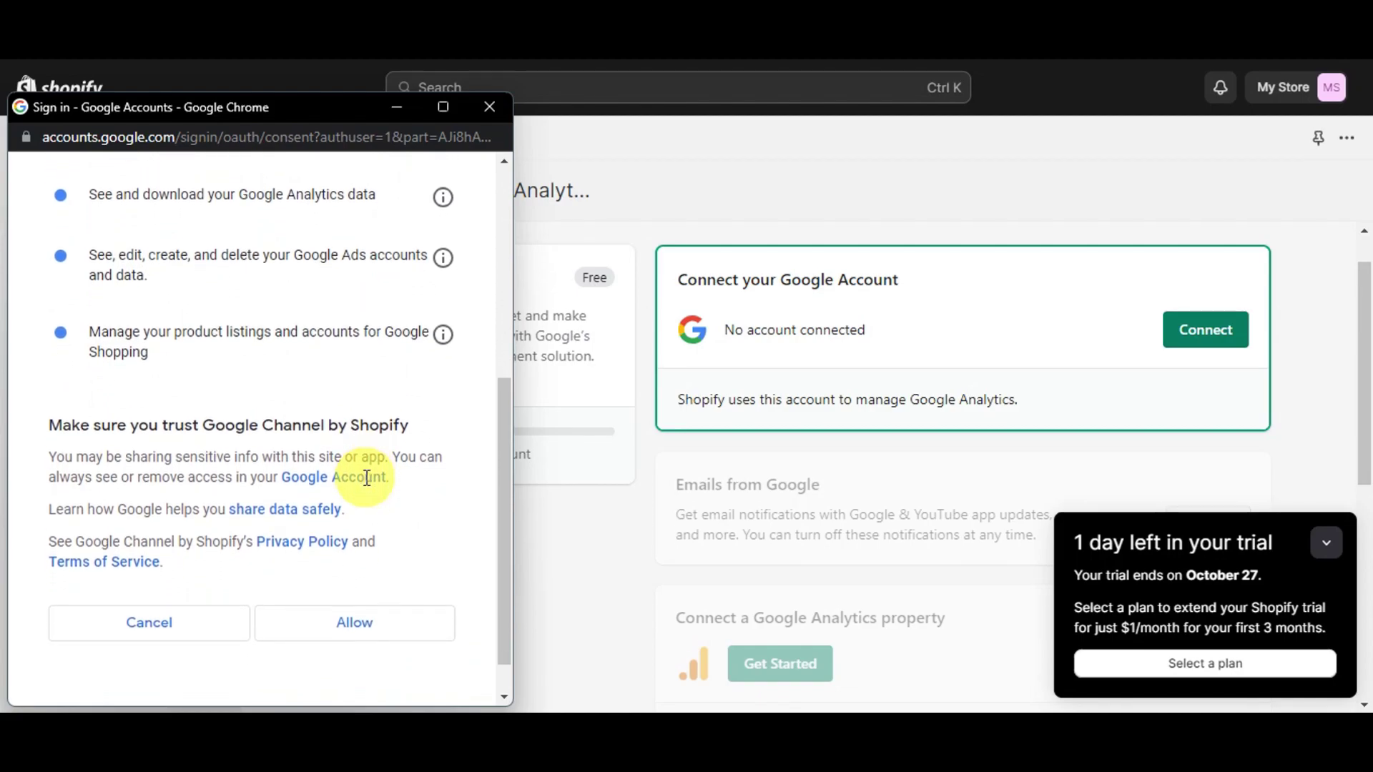
scroll(366, 488, down, 1)
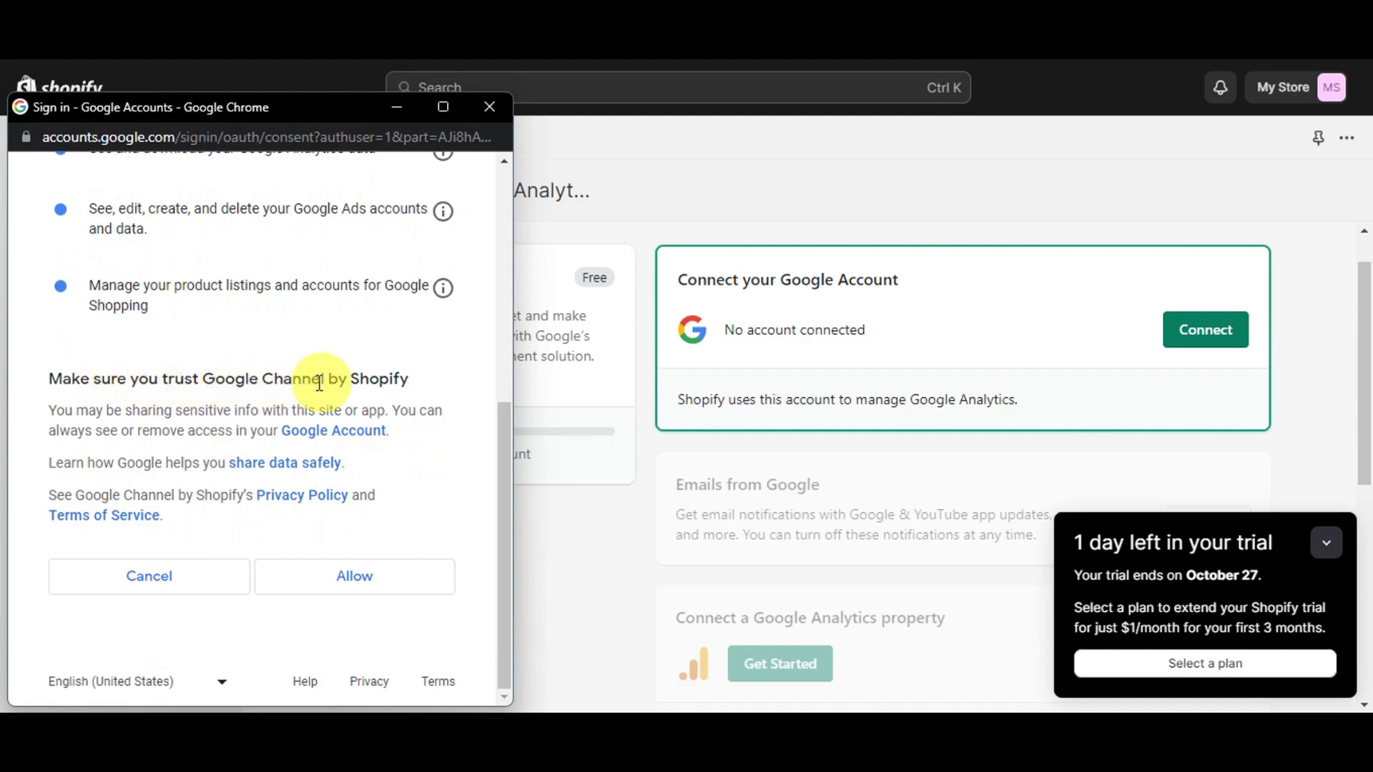
click(344, 590)
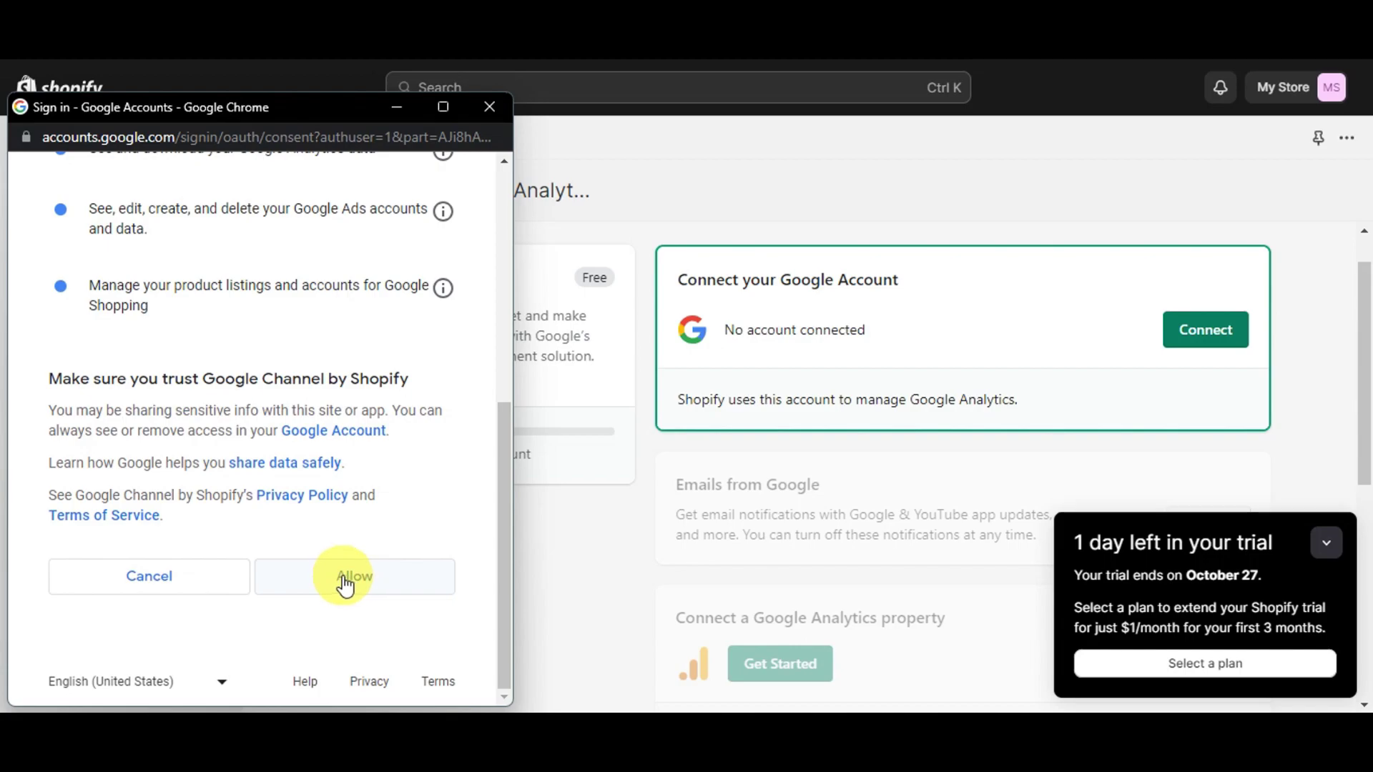
Grant Google Channel by Shopify the requested access to finish connecting the Google account to the store.
click(338, 583)
click(327, 578)
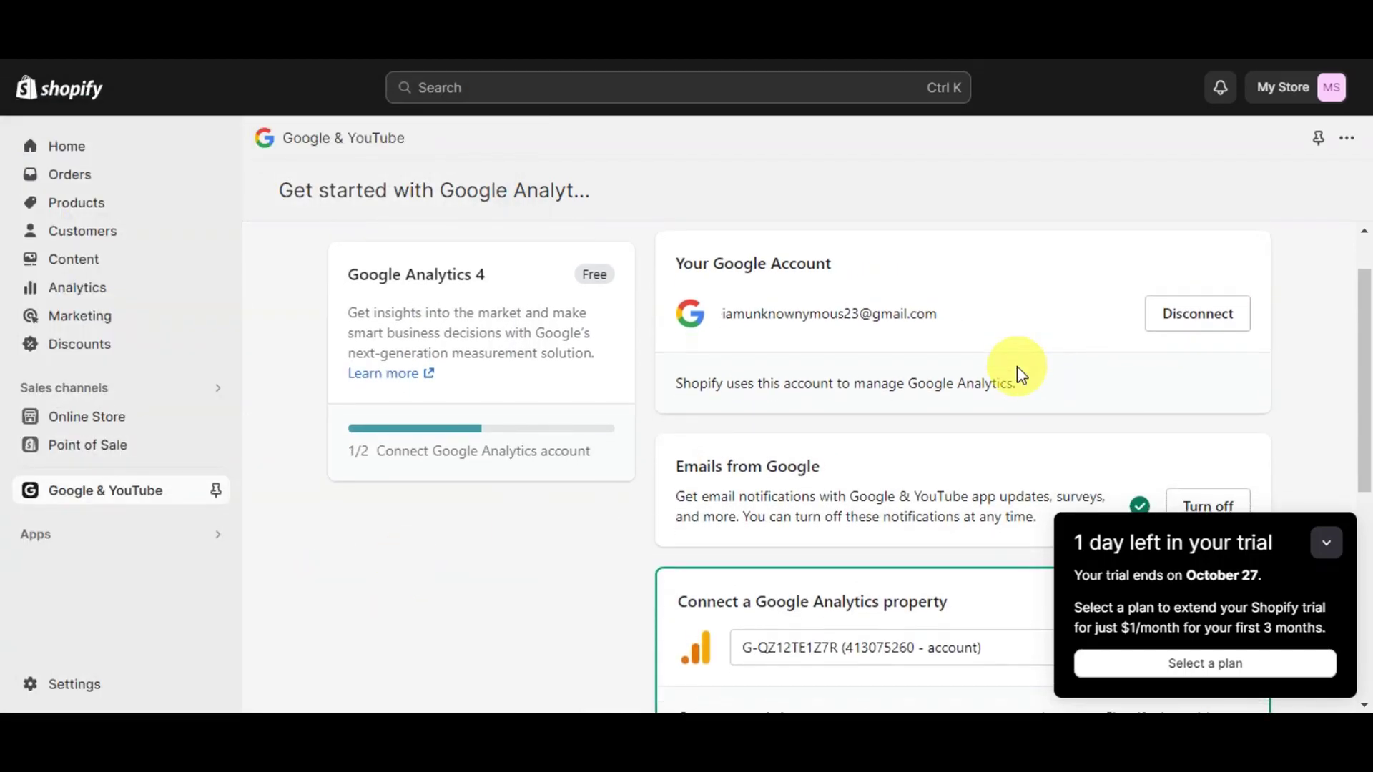
Examine the Google Analytics 4 setup page, covering the linked Google account, email notifications, Analytics property connection and Google Merchant Center section.
scroll(1017, 367, down, 2)
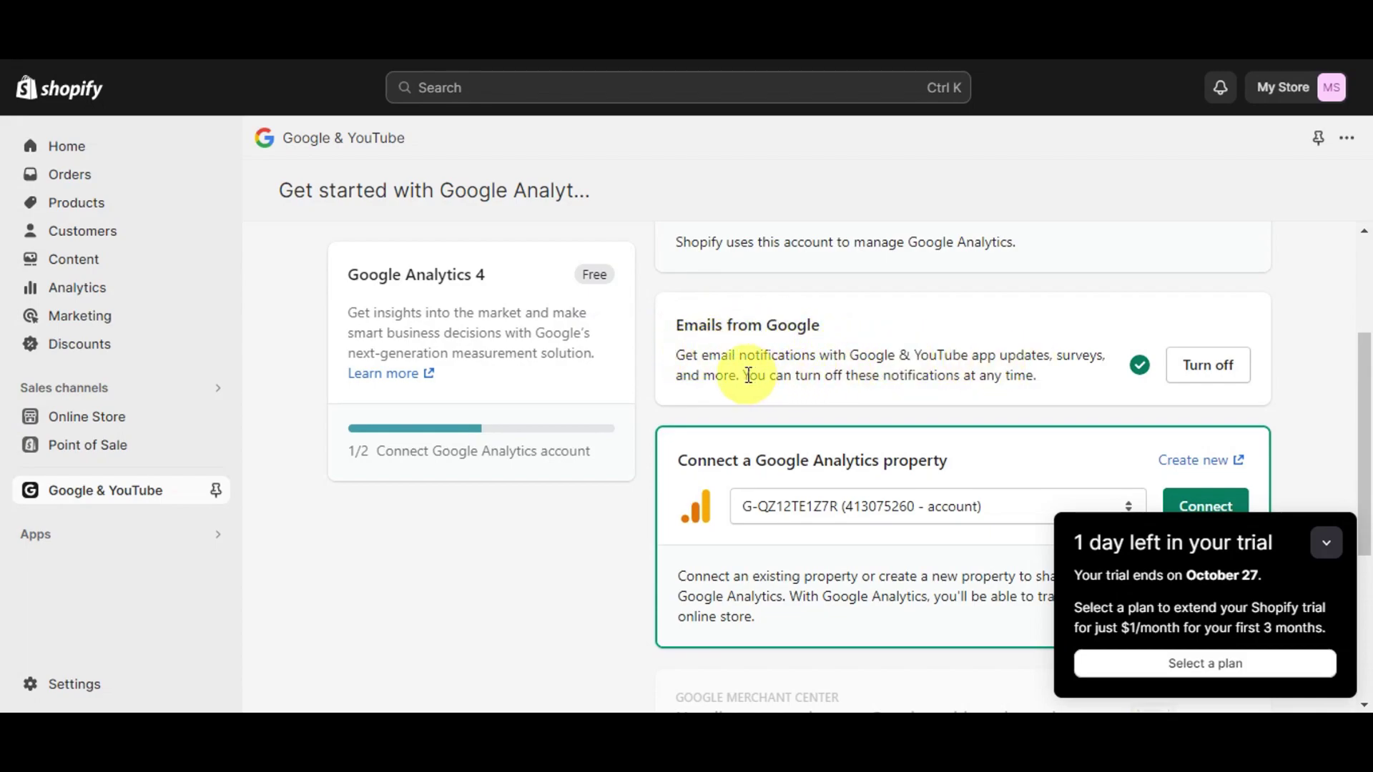
scroll(855, 398, down, 1)
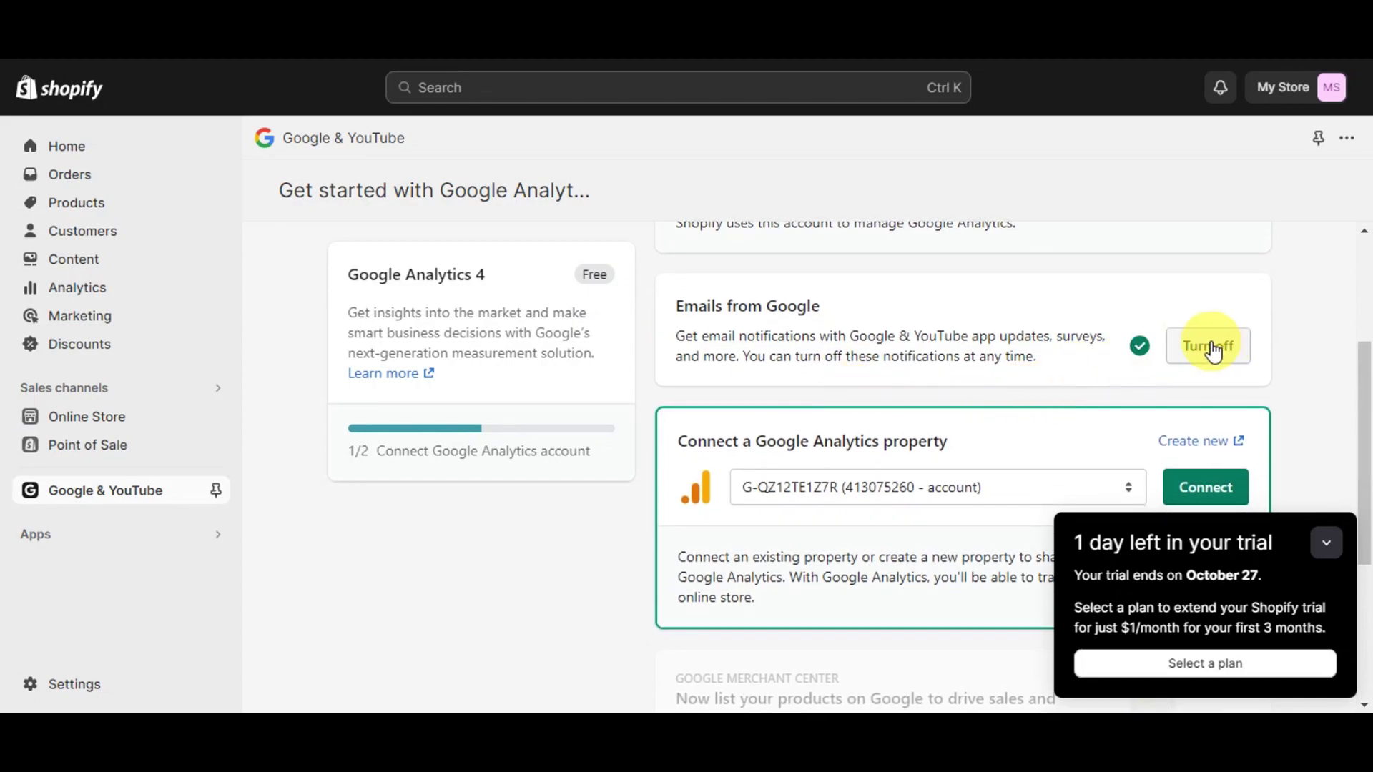
scroll(1202, 354, down, 1)
scroll(1202, 354, down, 5)
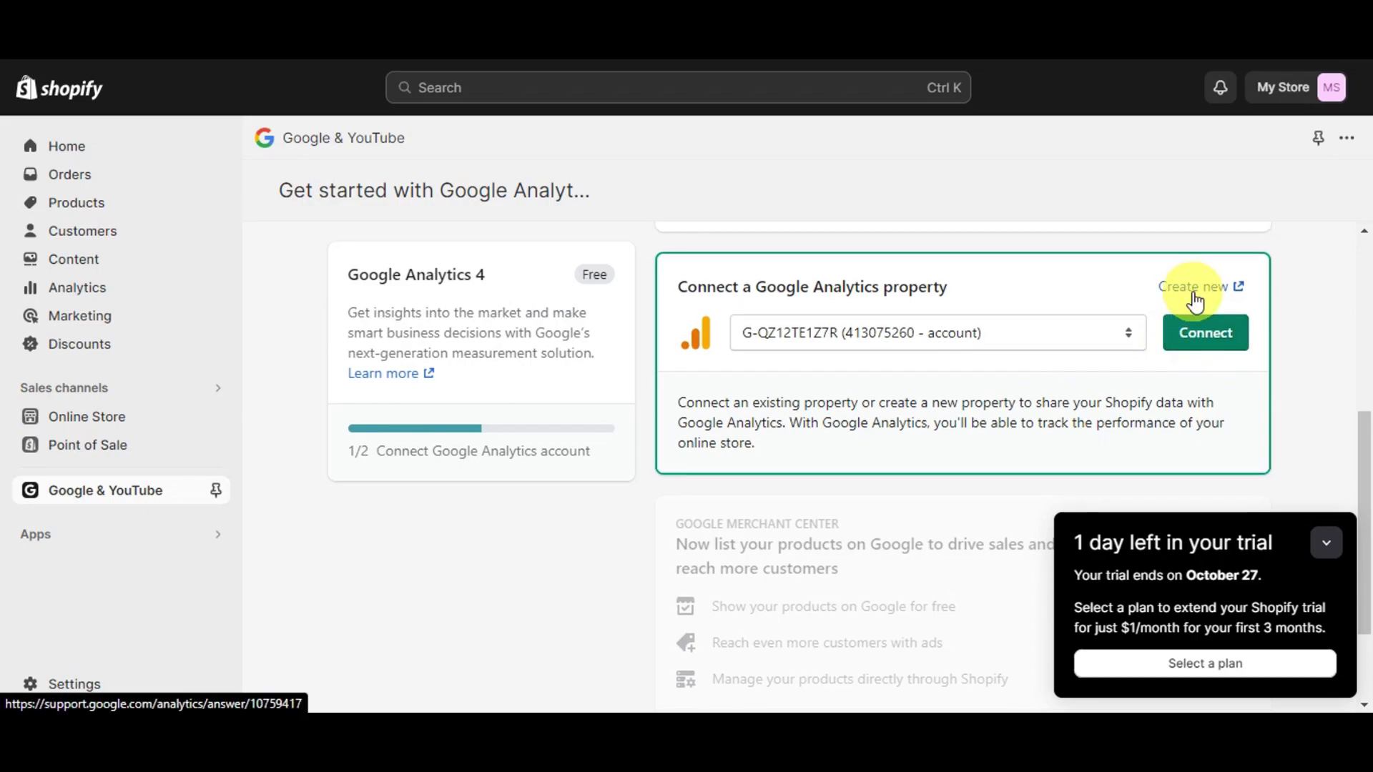
scroll(1195, 302, down, 2)
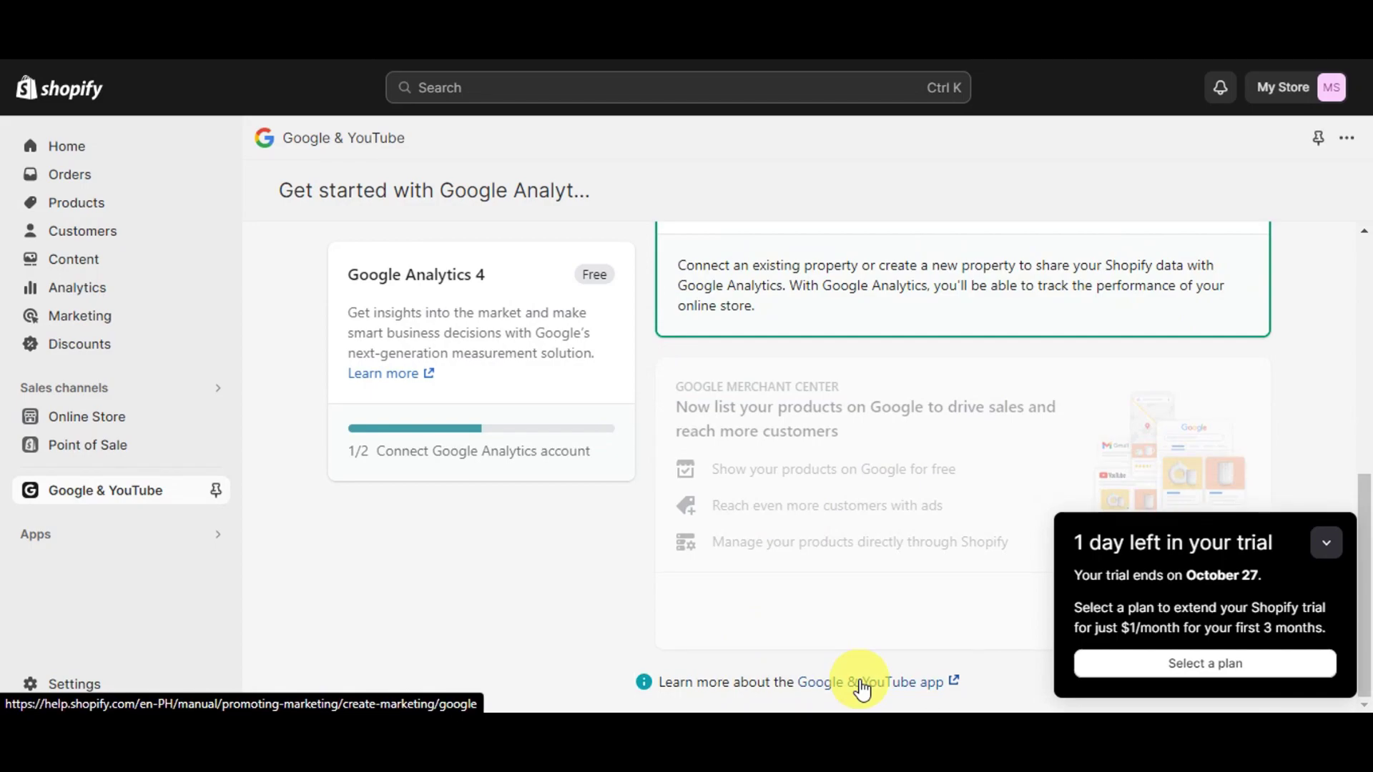
scroll(1308, 325, up, 5)
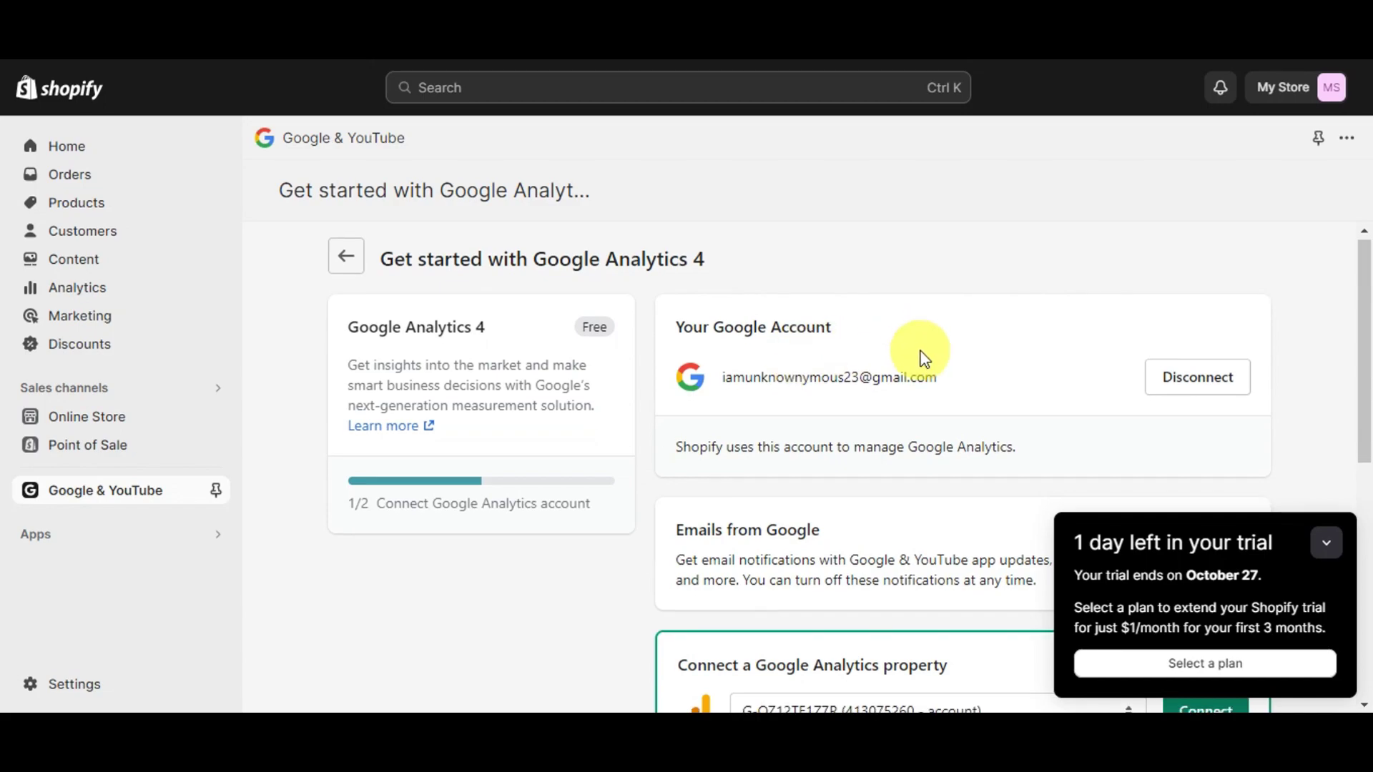
scroll(923, 358, down, 1)
scroll(923, 357, down, 2)
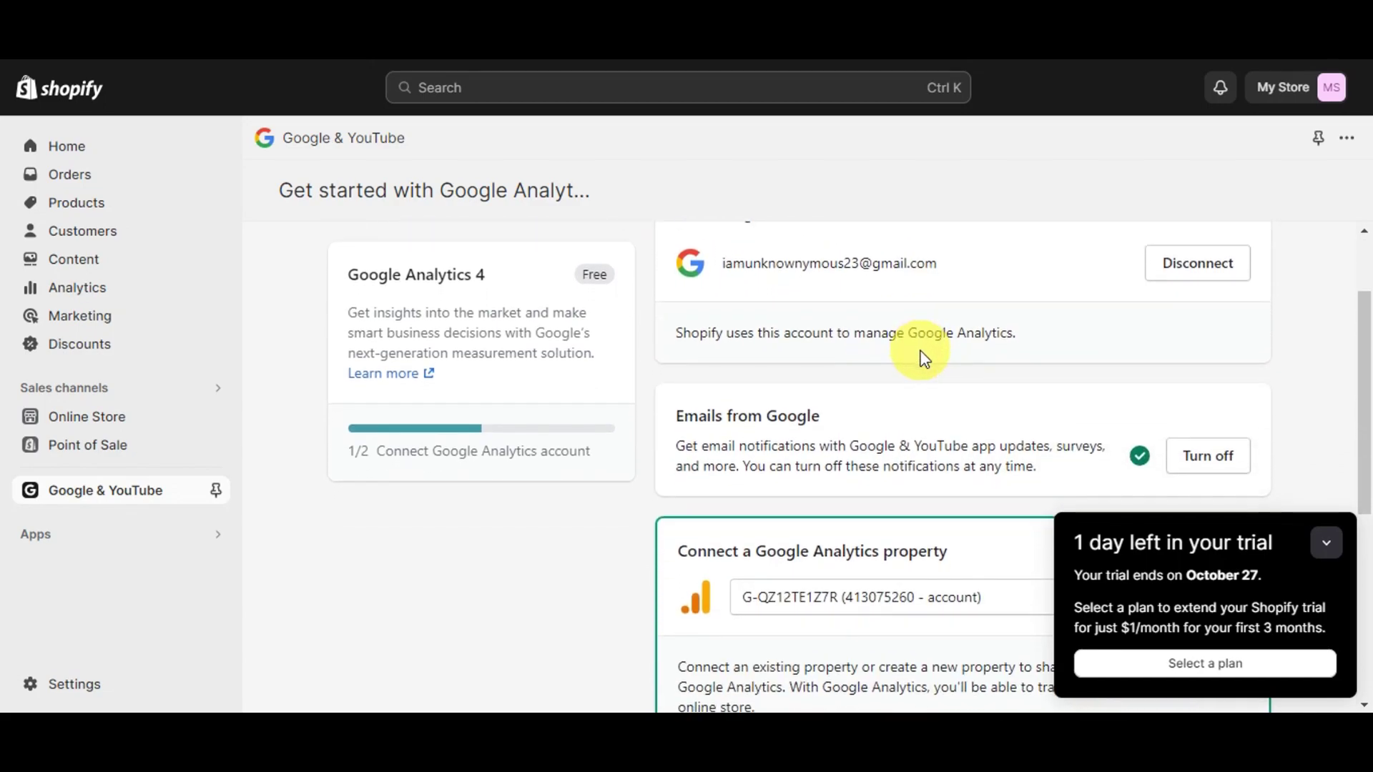
scroll(922, 357, down, 1)
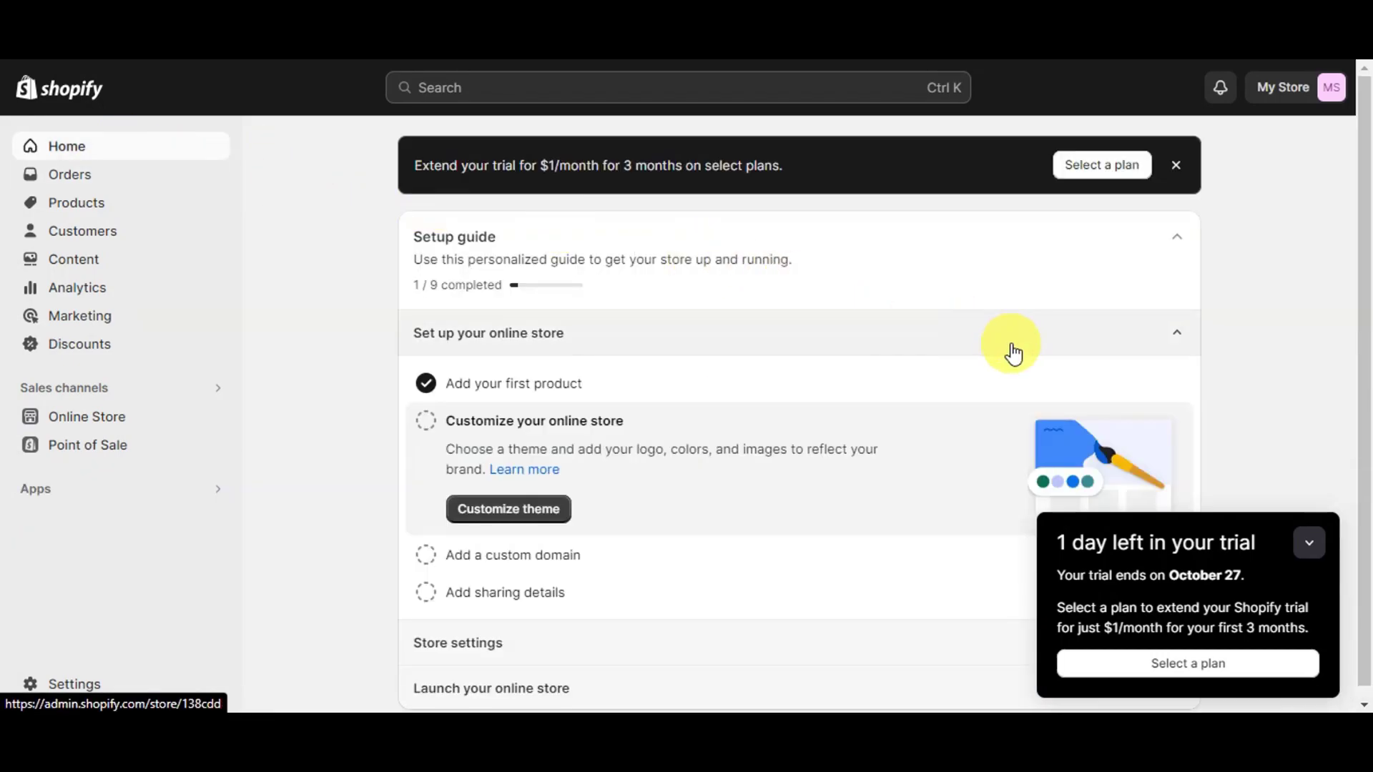
scroll(1007, 351, down, 1)
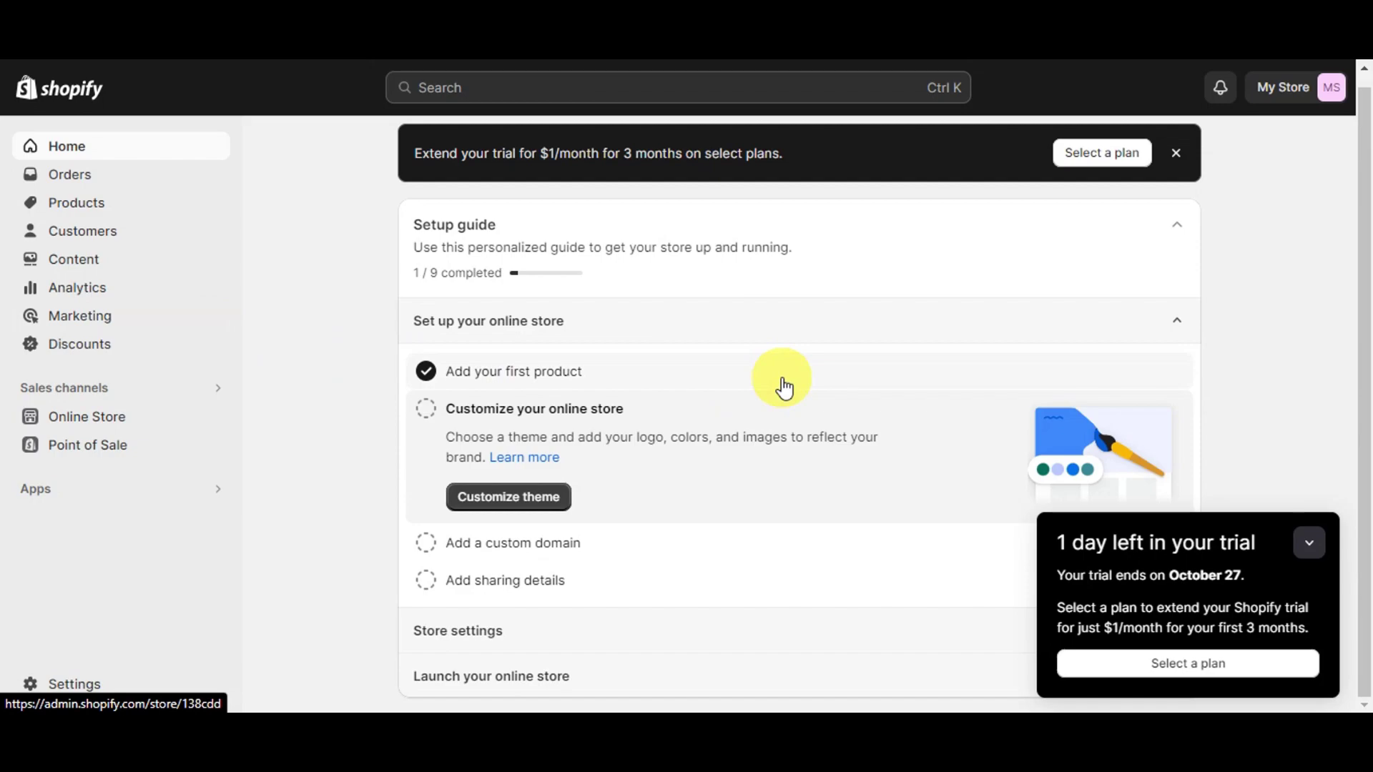
scroll(784, 387, up, 1)
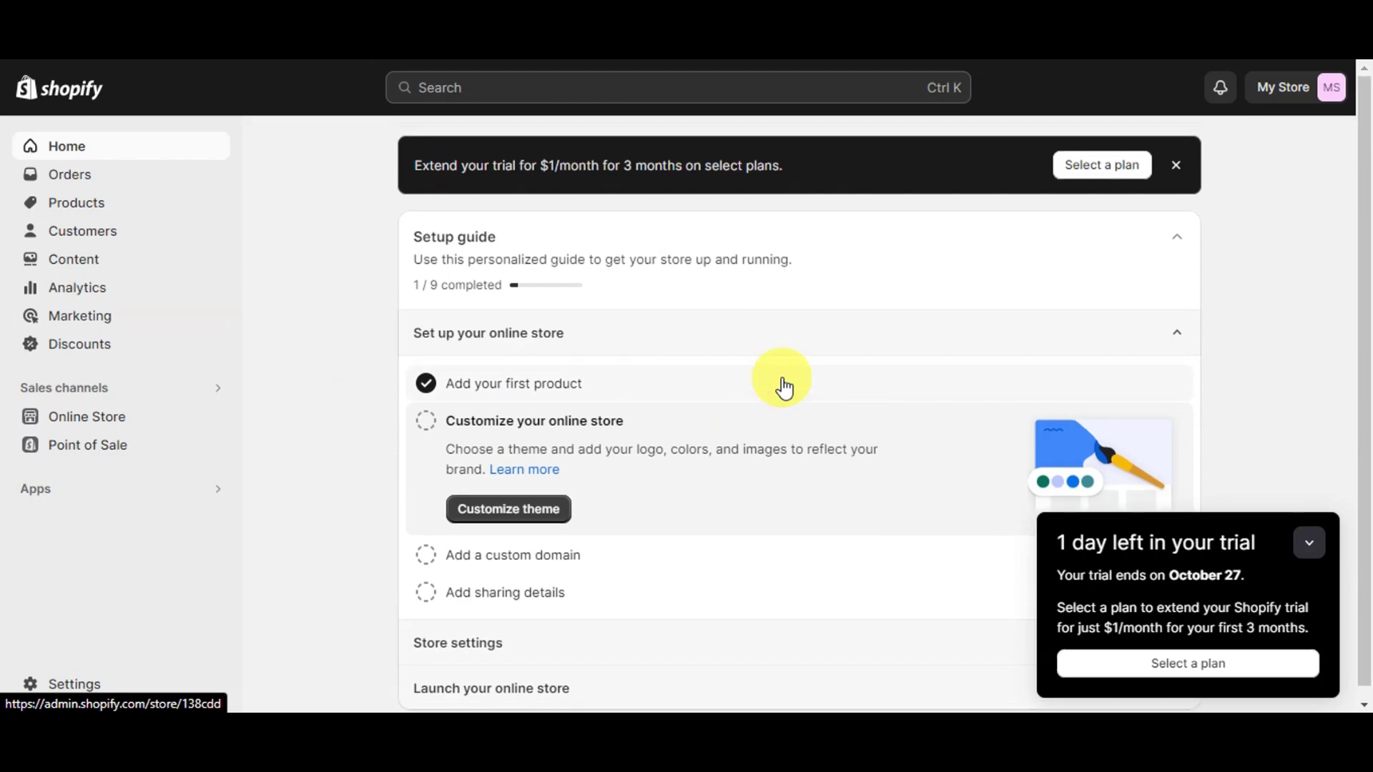